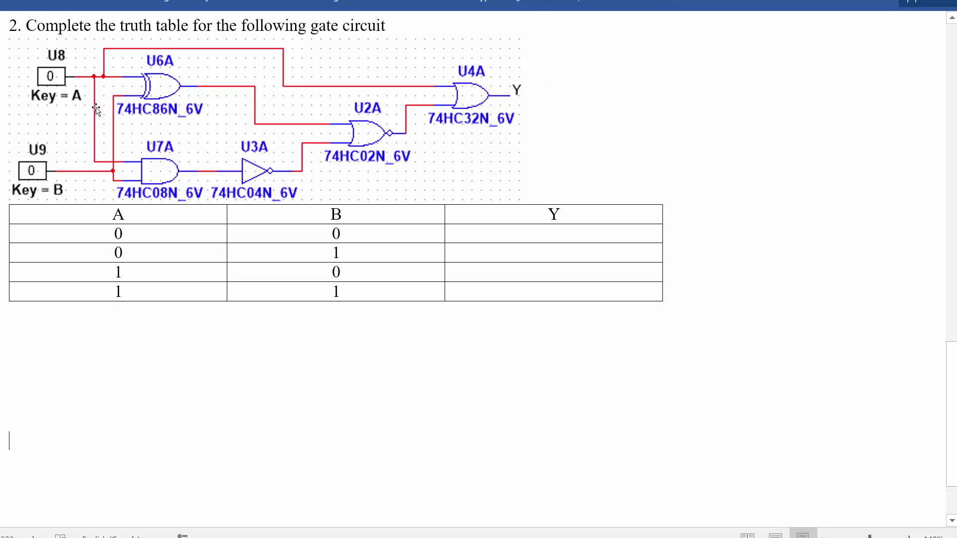
Point out the circuit diagram and rows 1–2 A and B inputs against their Y cells.
left_click(95, 114)
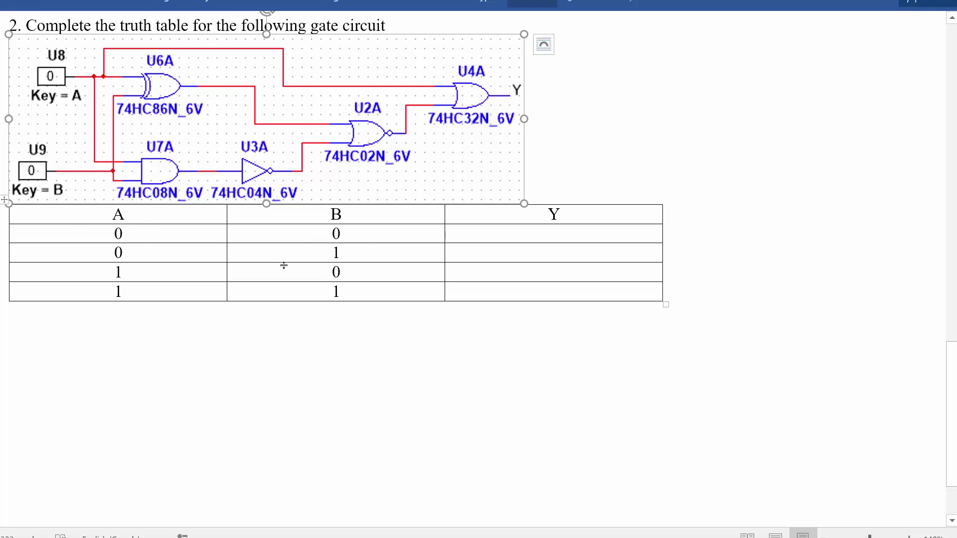
left_click(550, 235)
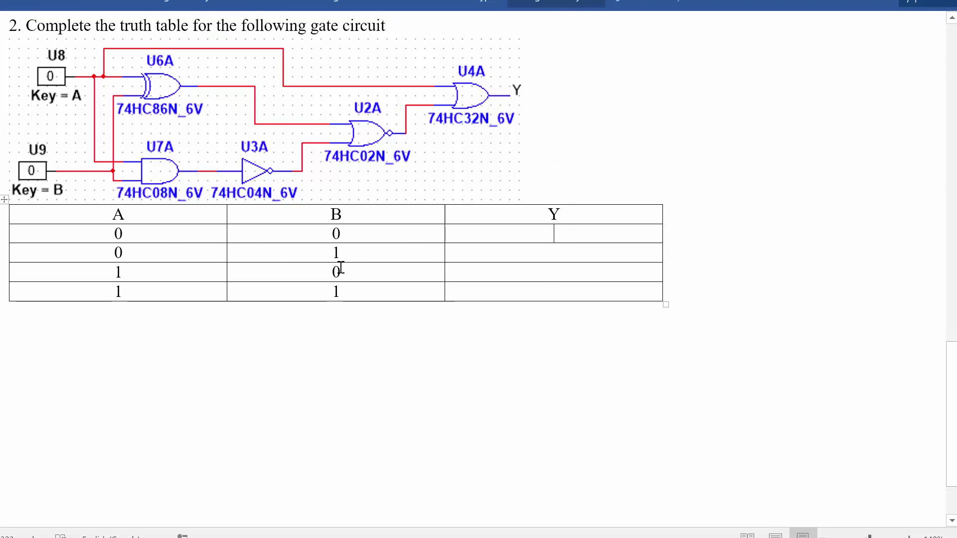
left_click_drag(333, 233, 191, 242)
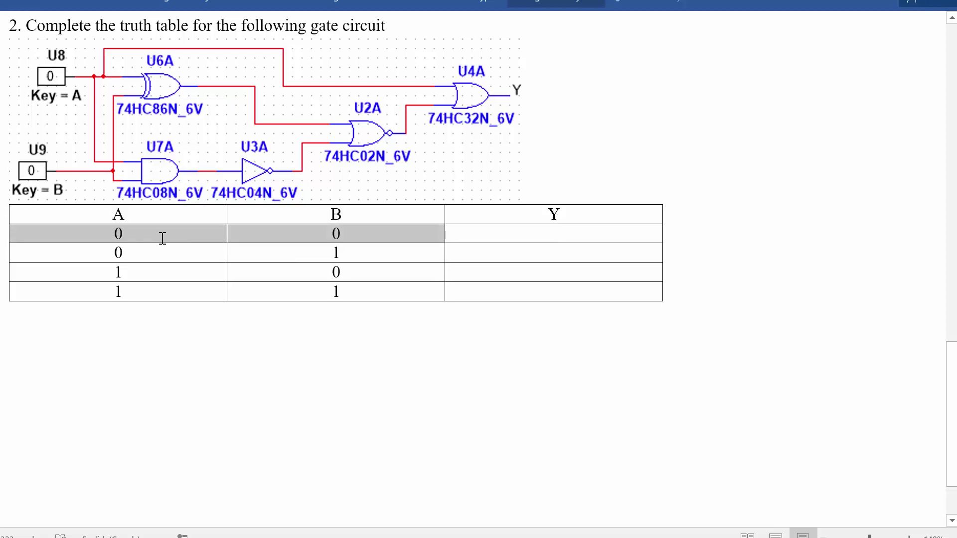
left_click(542, 259)
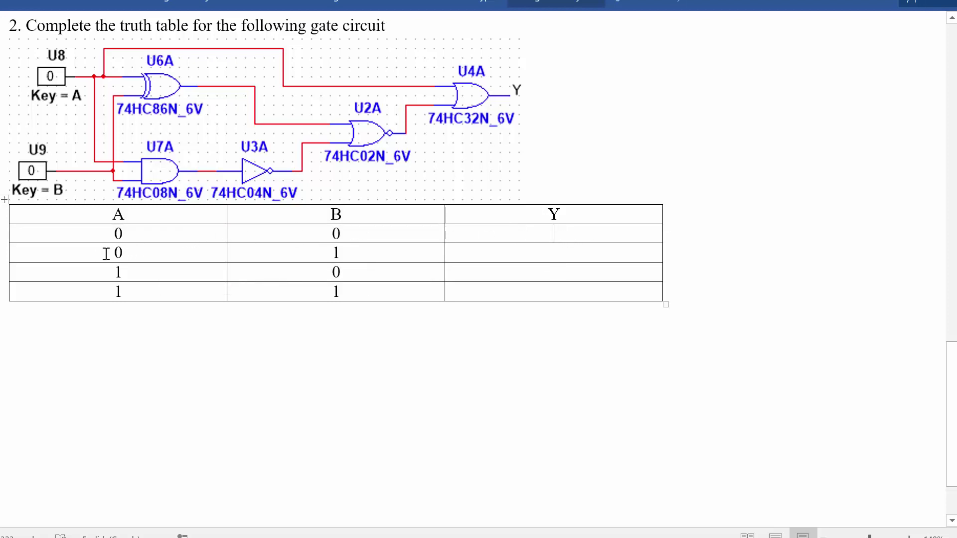
left_click_drag(107, 253, 329, 257)
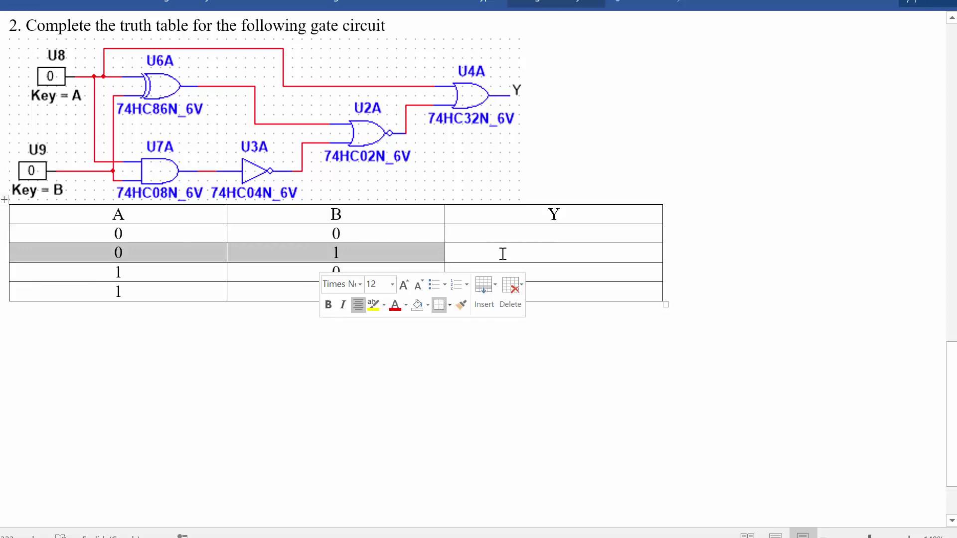
left_click(531, 249)
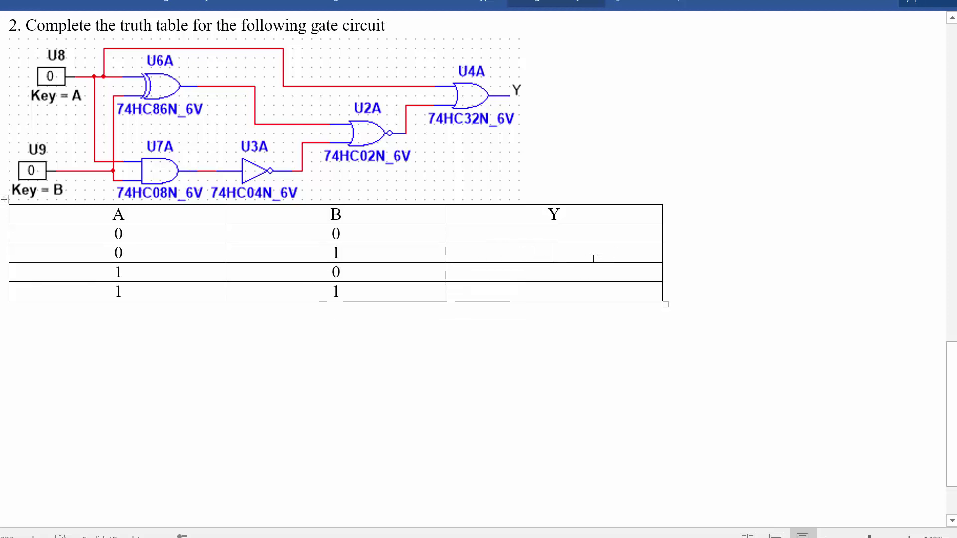
left_click(299, 352)
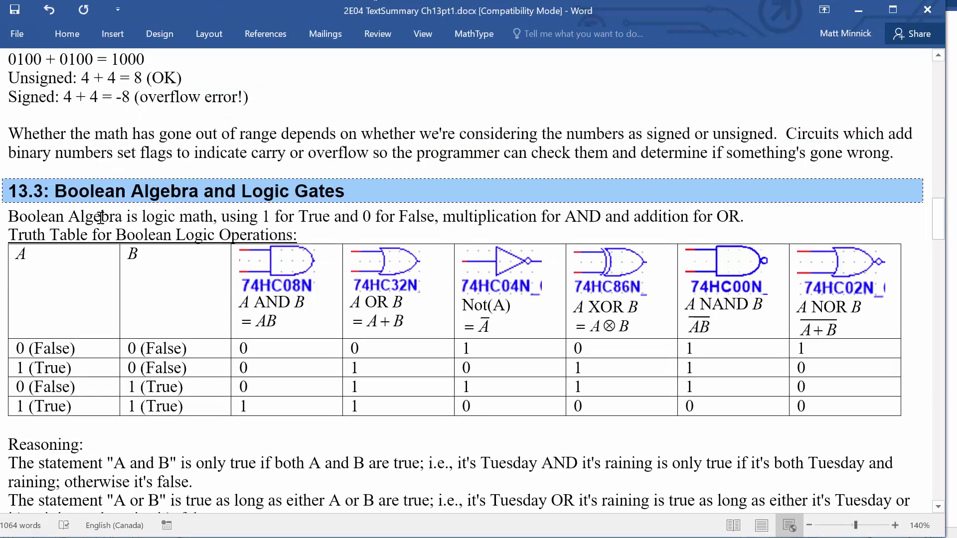
left_click(306, 304)
left_click(293, 273)
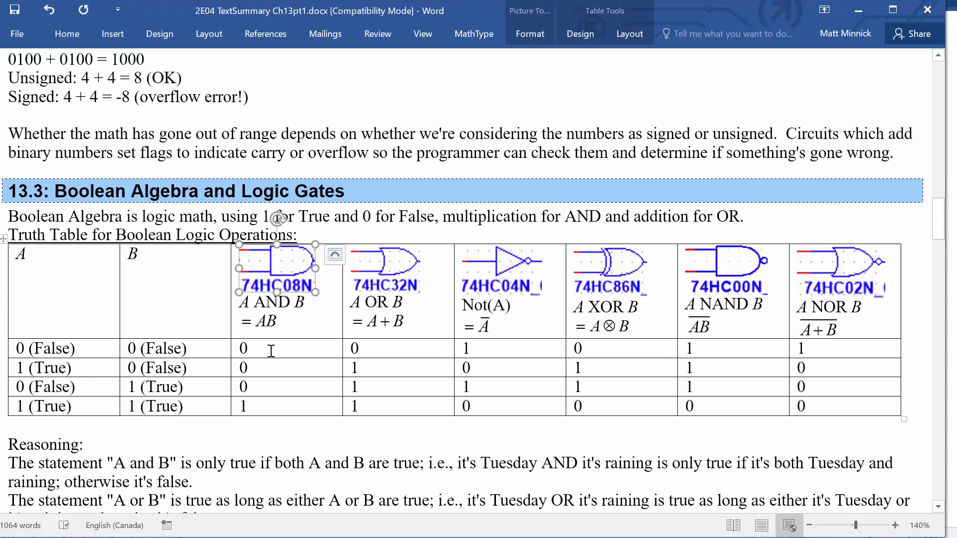
left_click_drag(271, 351, 242, 402)
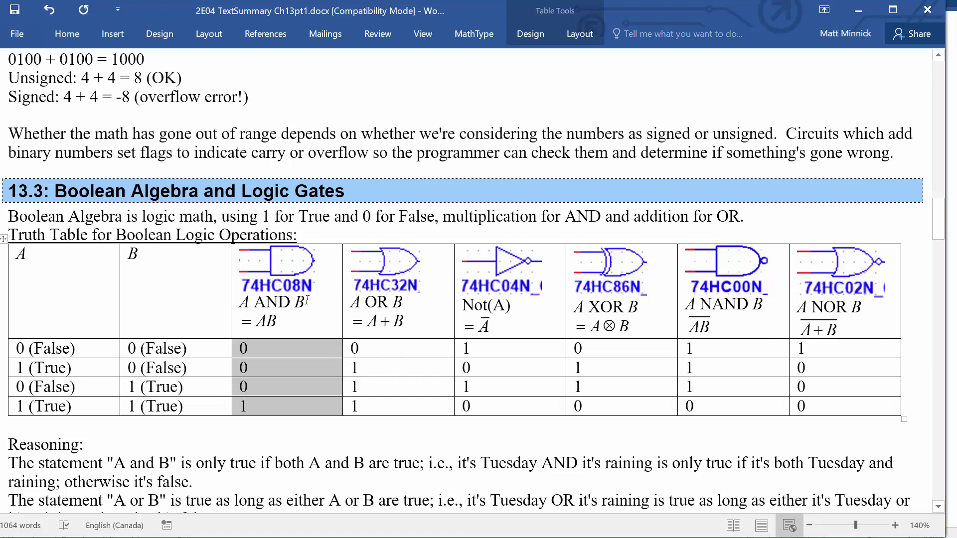
left_click(284, 304)
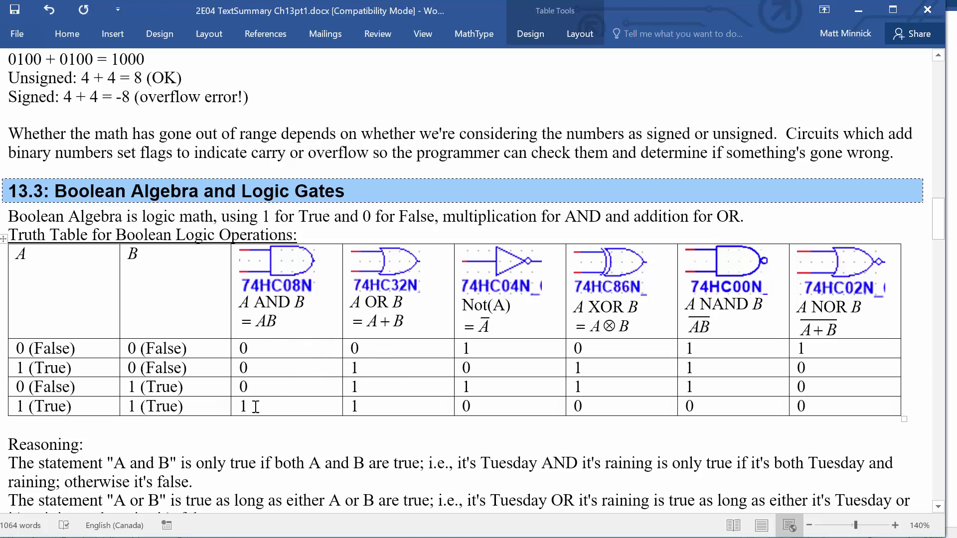
left_click(394, 273)
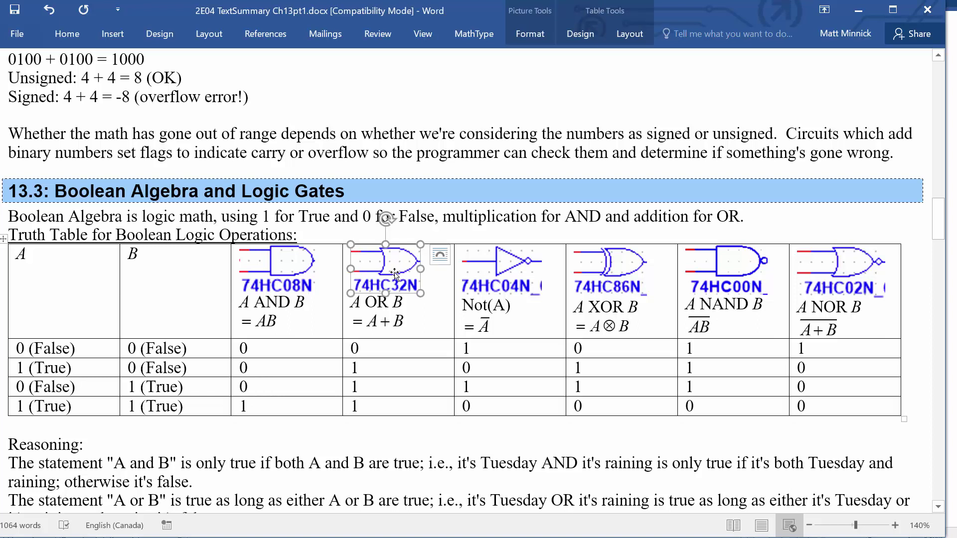
left_click_drag(382, 377, 381, 406)
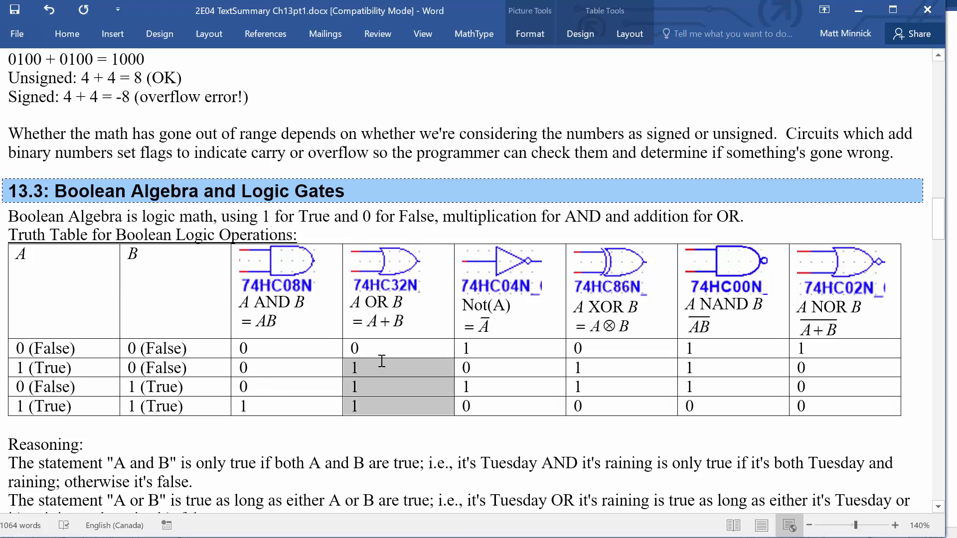
left_click(403, 406)
double_click(354, 348)
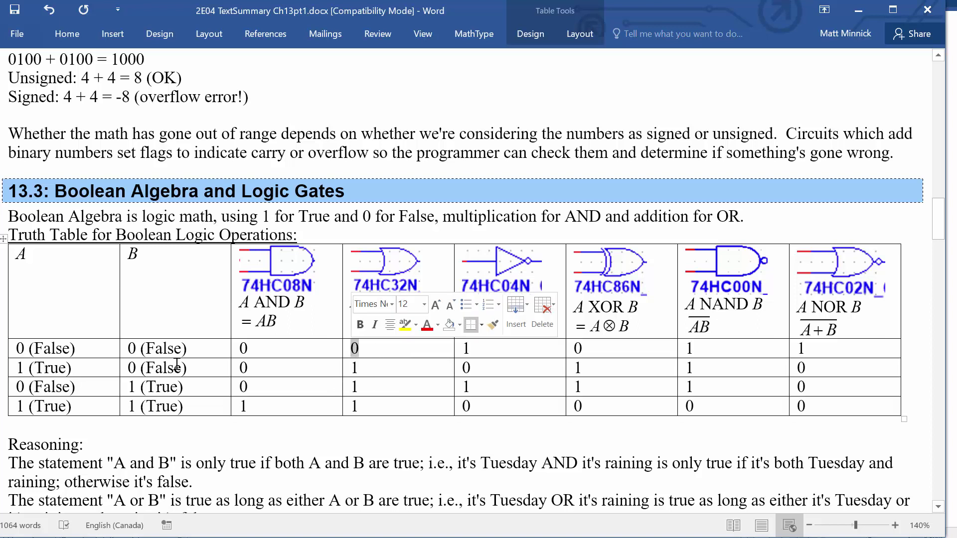
left_click(485, 384)
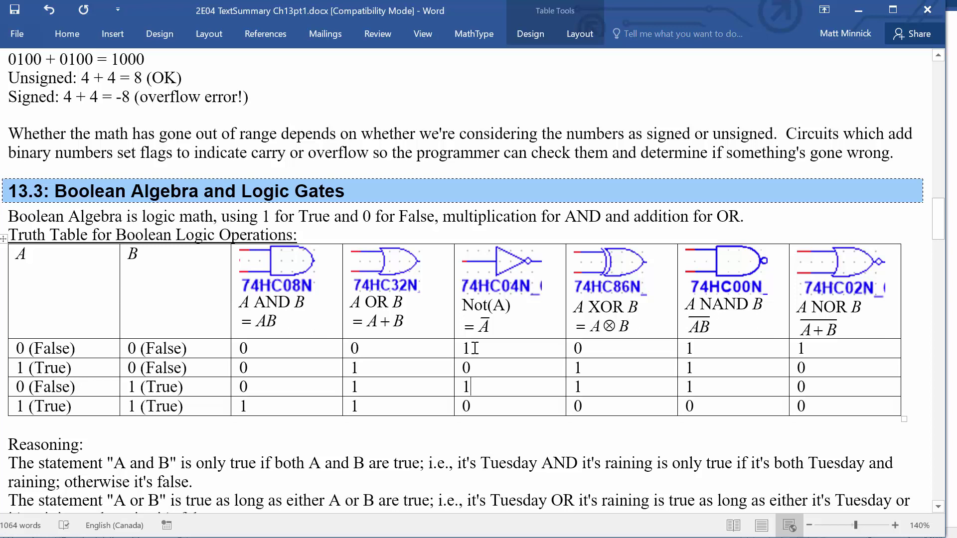
left_click(474, 348)
double_click(466, 349)
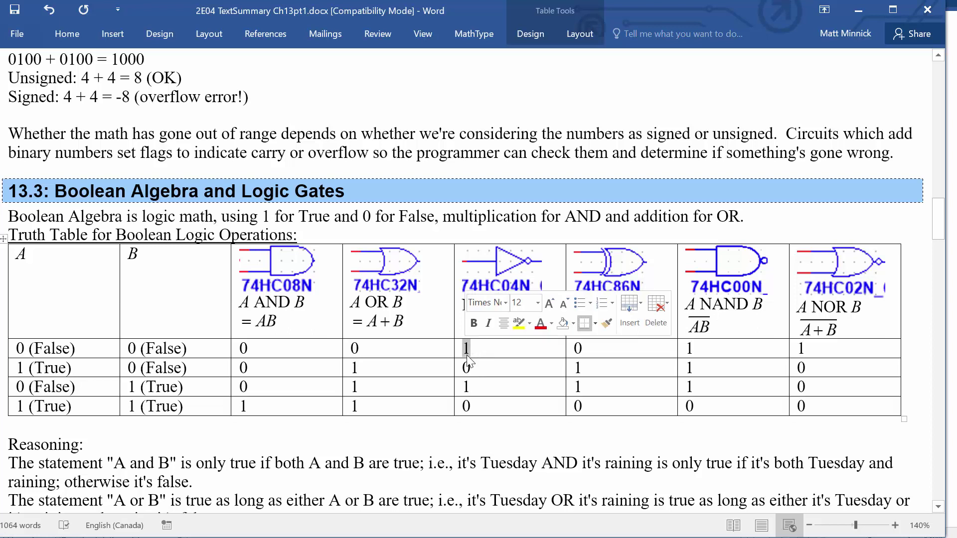
left_click(469, 369)
double_click(470, 369)
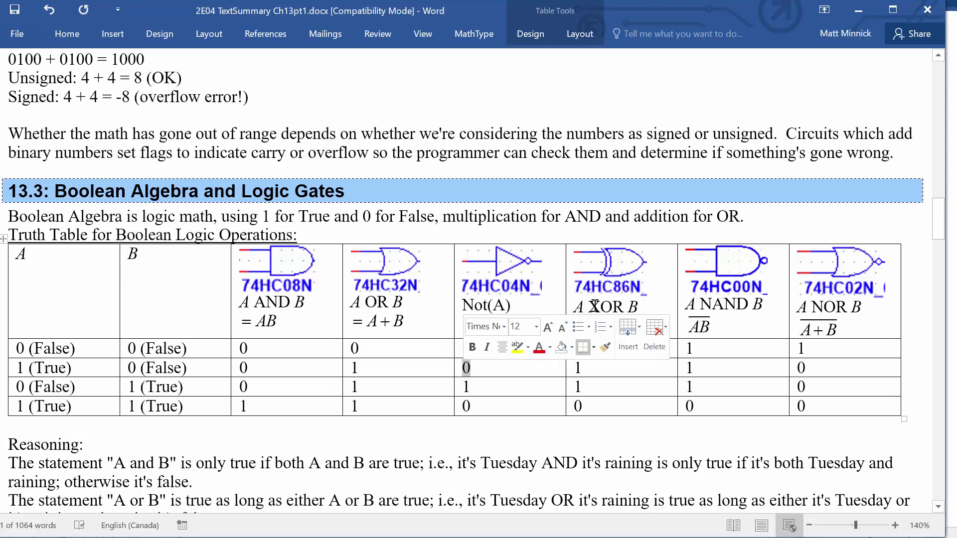
left_click(597, 284)
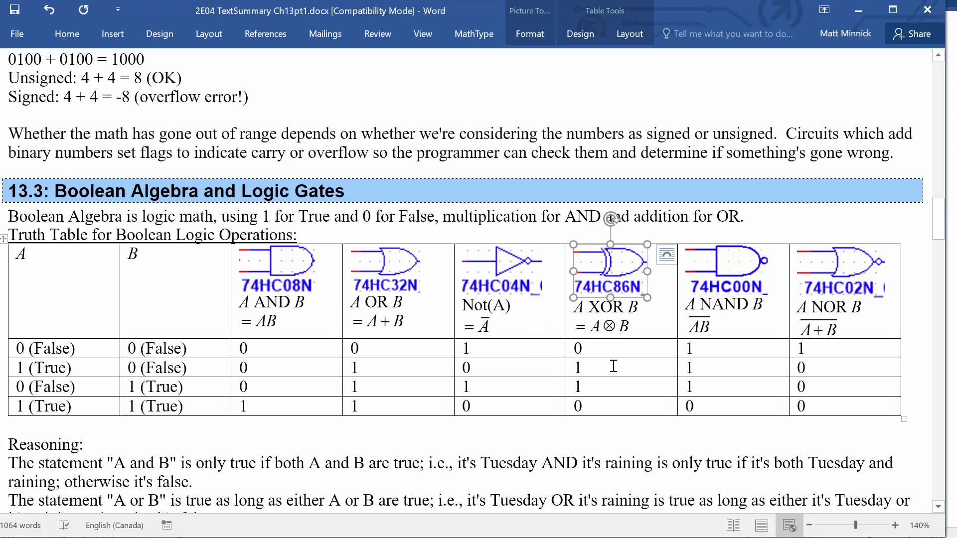
left_click_drag(614, 383, 612, 363)
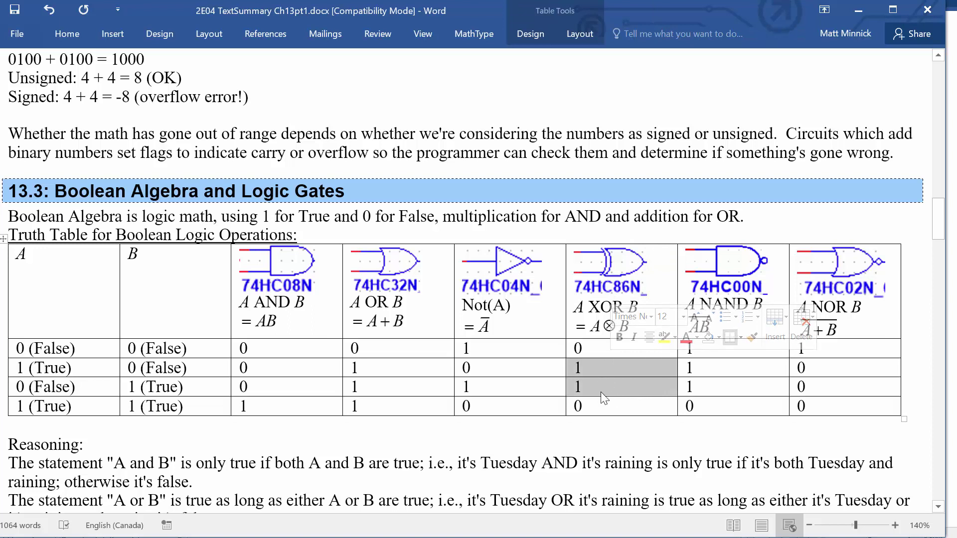
double_click(578, 407)
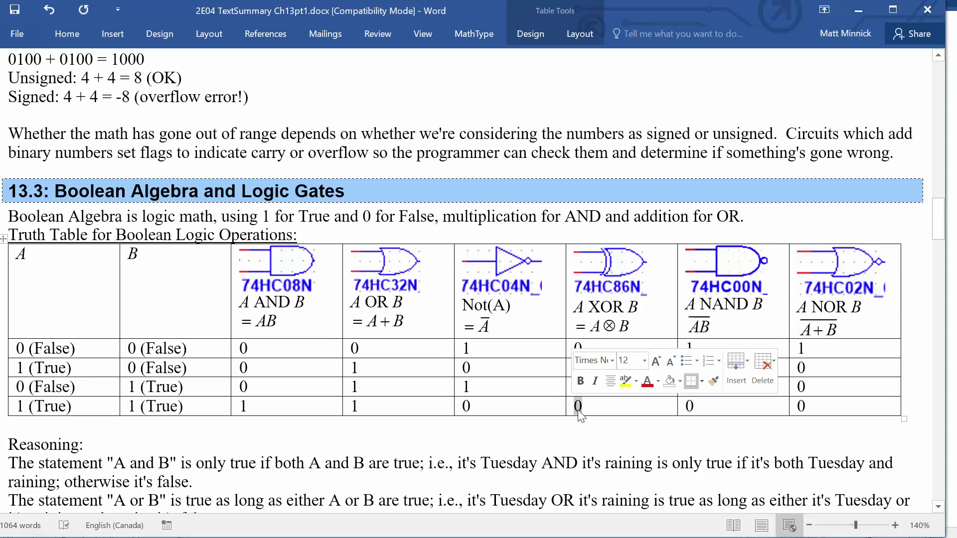
left_click(578, 408)
key("Up")
key("Up")
key("Up")
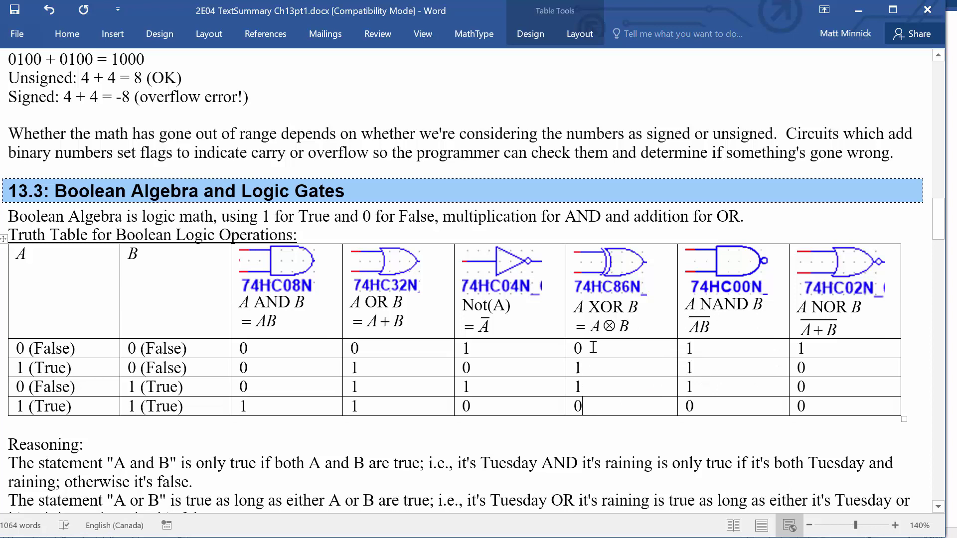
left_click(588, 357)
left_click(620, 285)
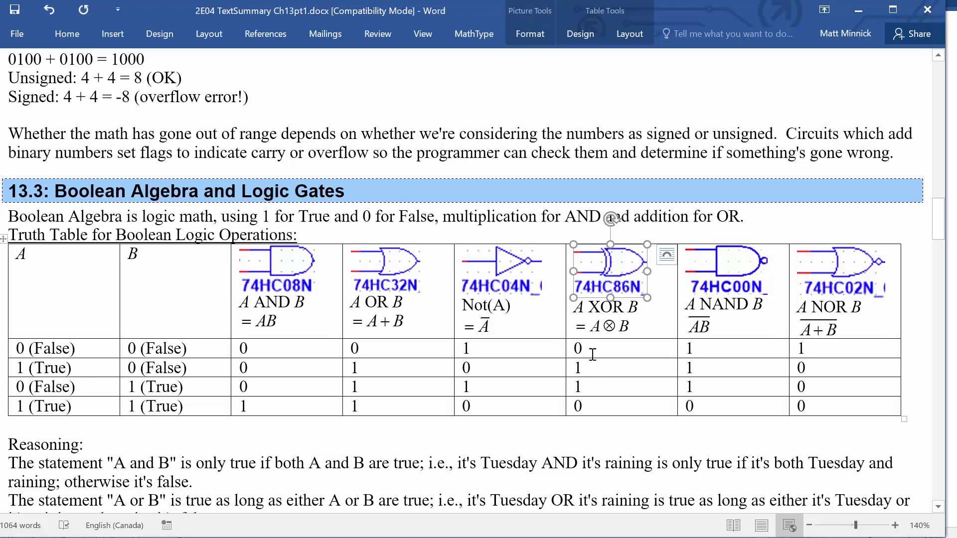
Highlight the NAND gate picture and the NAND and AND outputs when both inputs are 1.
left_click(733, 280)
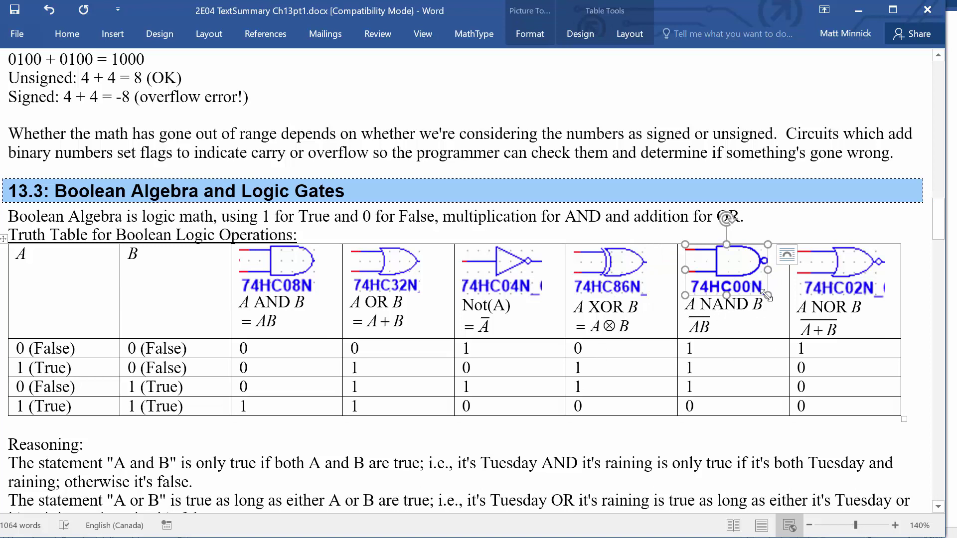
left_click(728, 385)
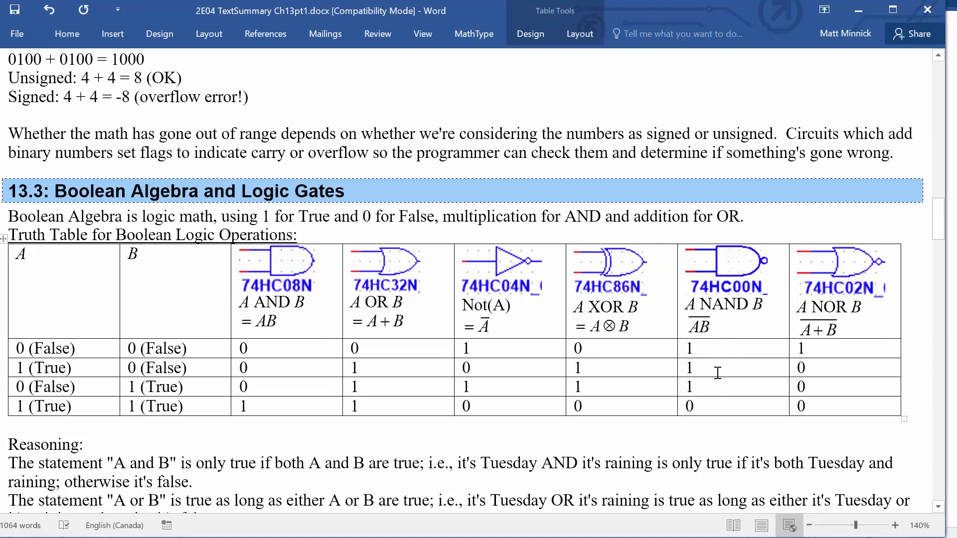
double_click(689, 406)
double_click(243, 406)
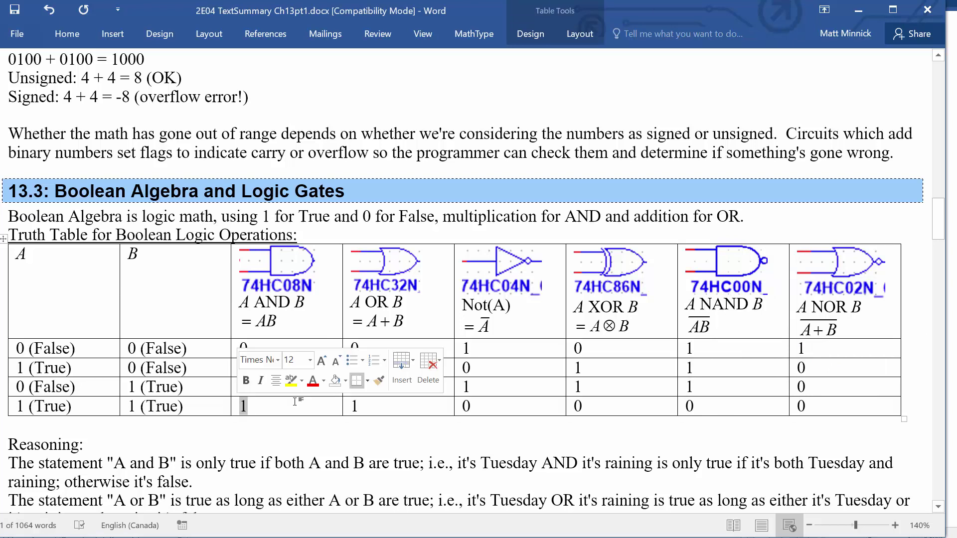
Contrast NAND's three 1s with AND's three 0s, and OR's three 1s with NOR's three 0s.
left_click_drag(700, 387, 707, 342)
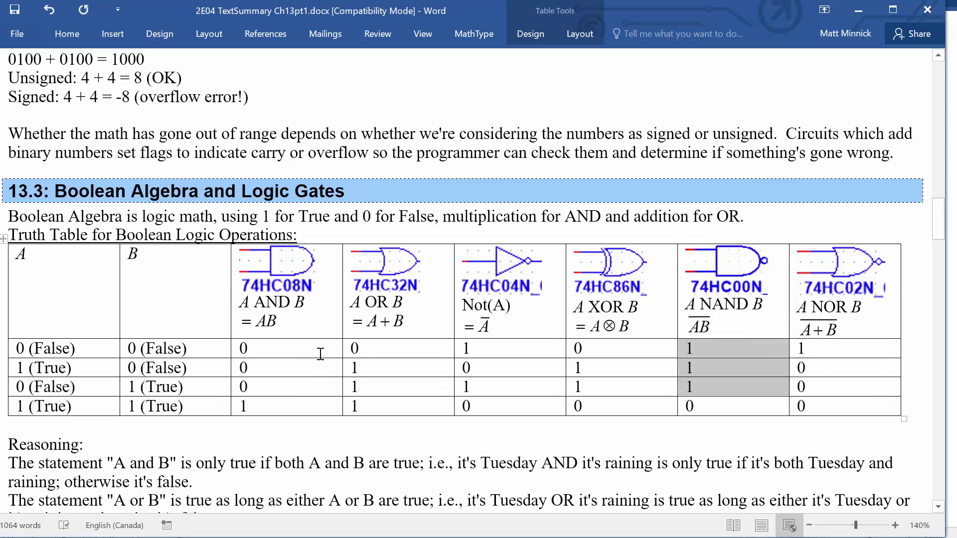
left_click_drag(303, 387, 305, 347)
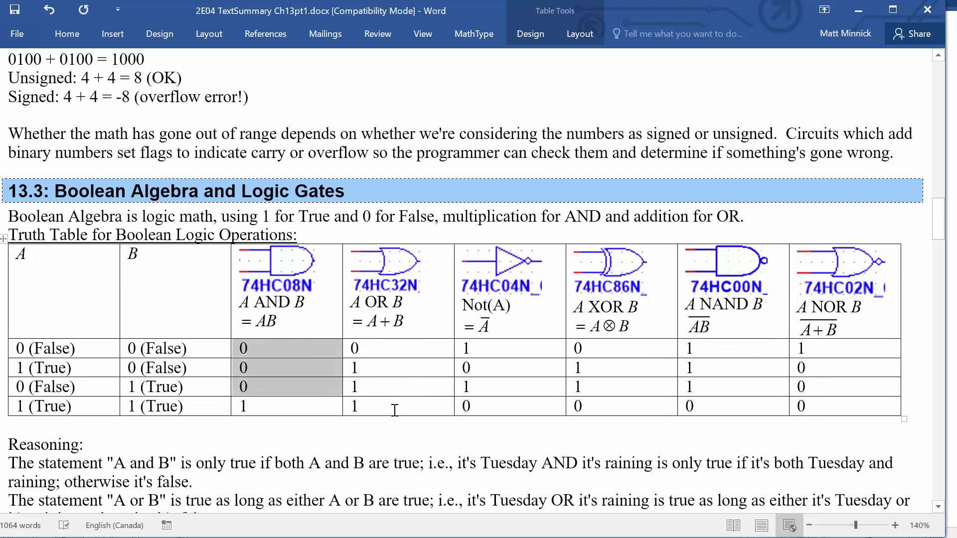
left_click_drag(395, 410, 389, 369)
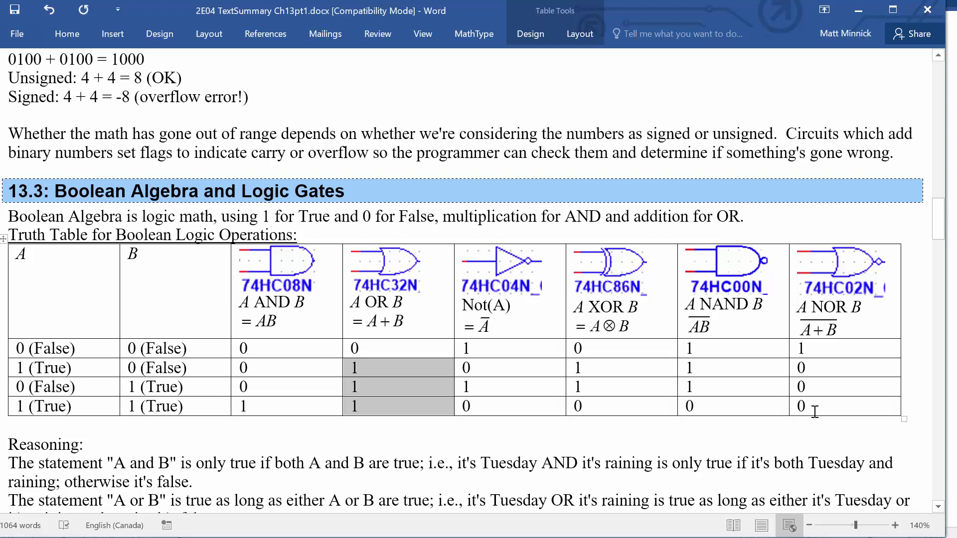
left_click_drag(815, 411, 818, 369)
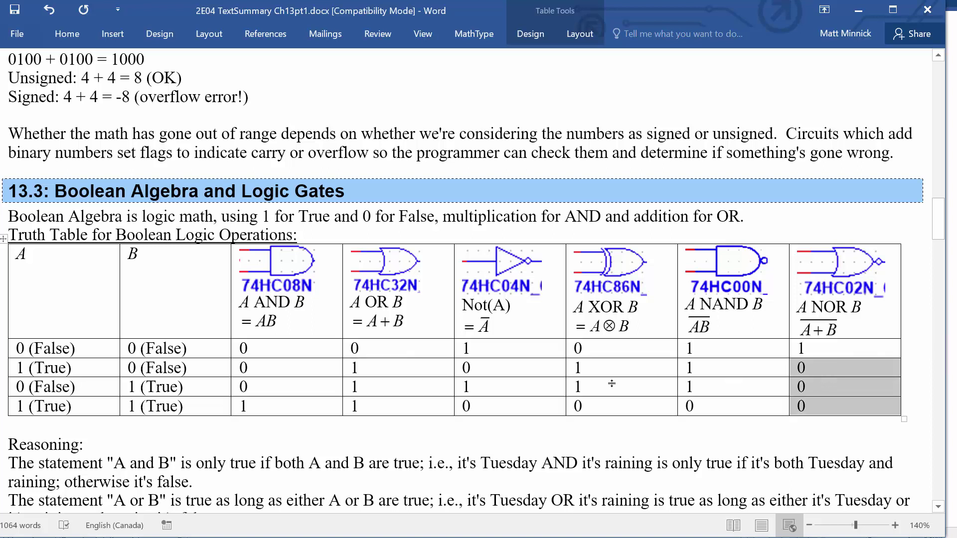
Clear the cell selection and point out the NOT gate pictures.
left_click(878, 351)
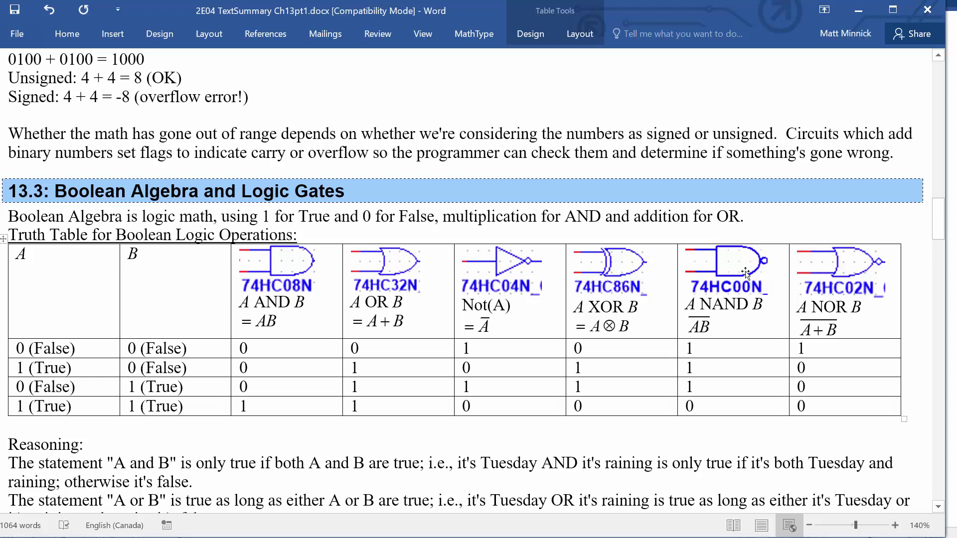
left_click(484, 266)
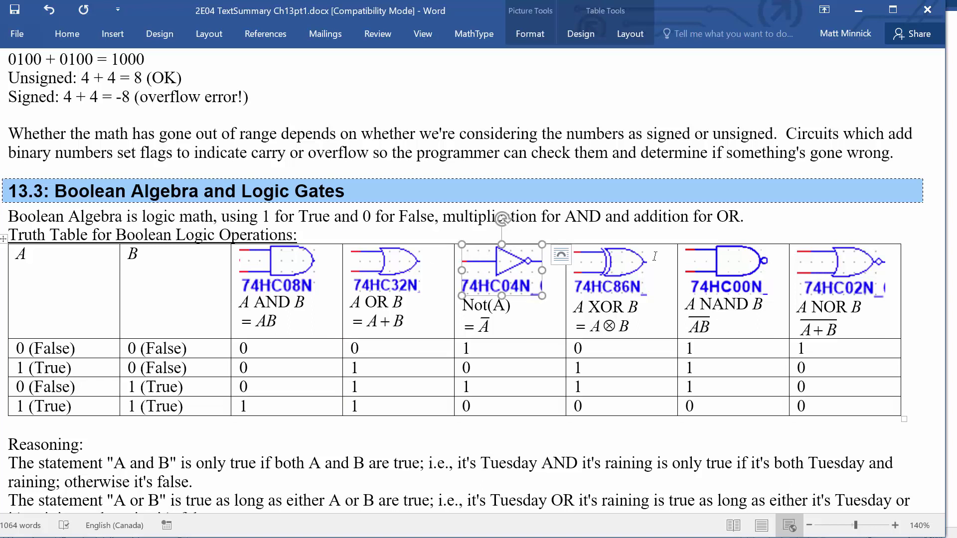
left_click(828, 278)
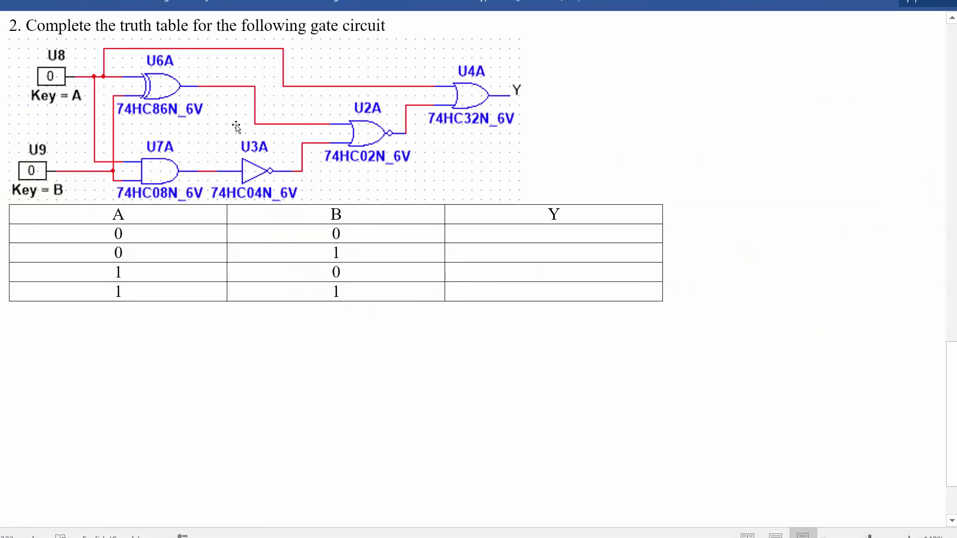
left_click(236, 127)
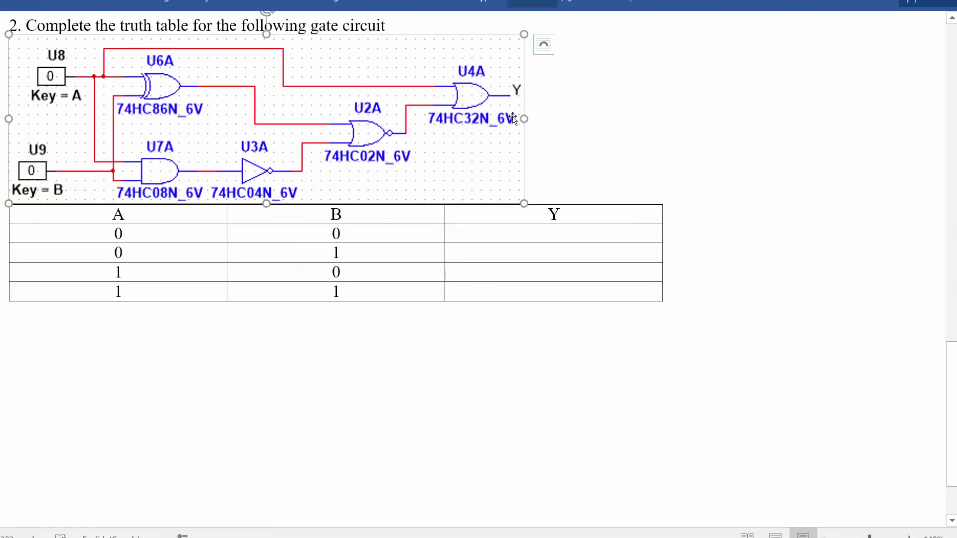
left_click_drag(156, 234, 438, 241)
left_click(211, 191)
Insert a column between B and Y headed U6A and begin its values with 0.
left_click_drag(457, 221, 456, 272)
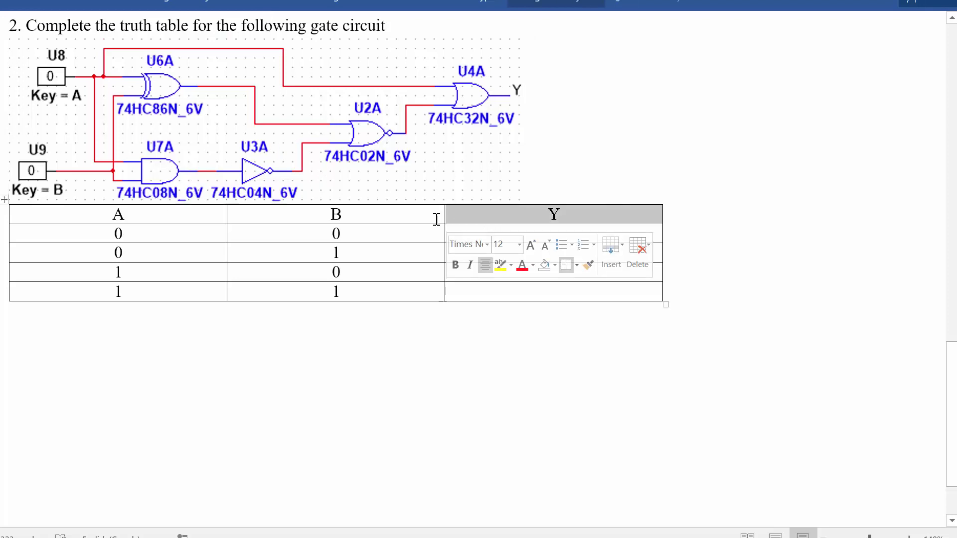
left_click(438, 215)
left_click(445, 198)
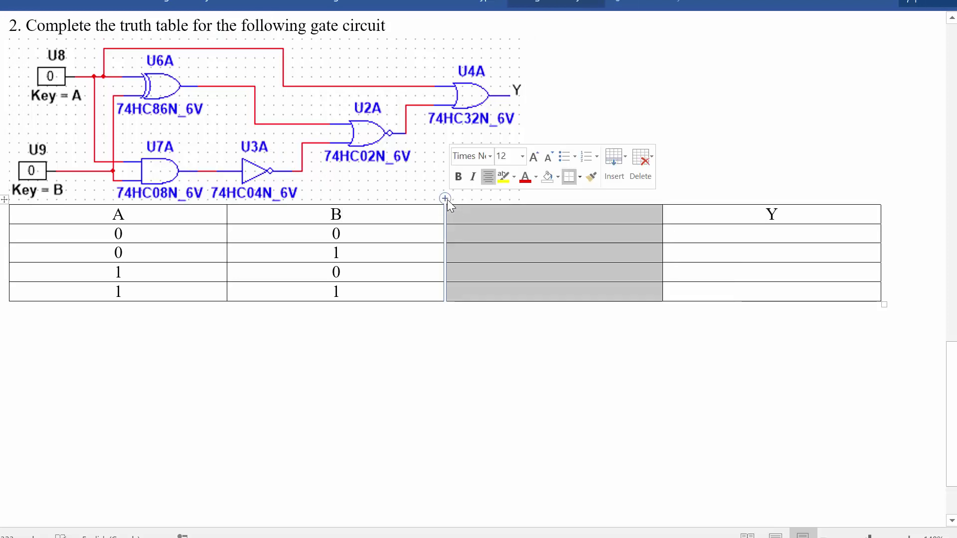
left_click(473, 221)
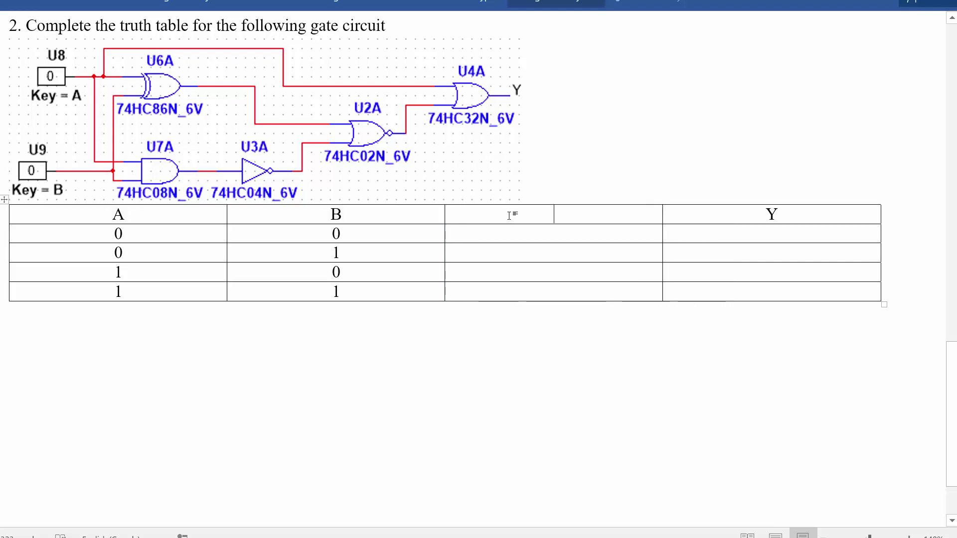
type("U6aA")
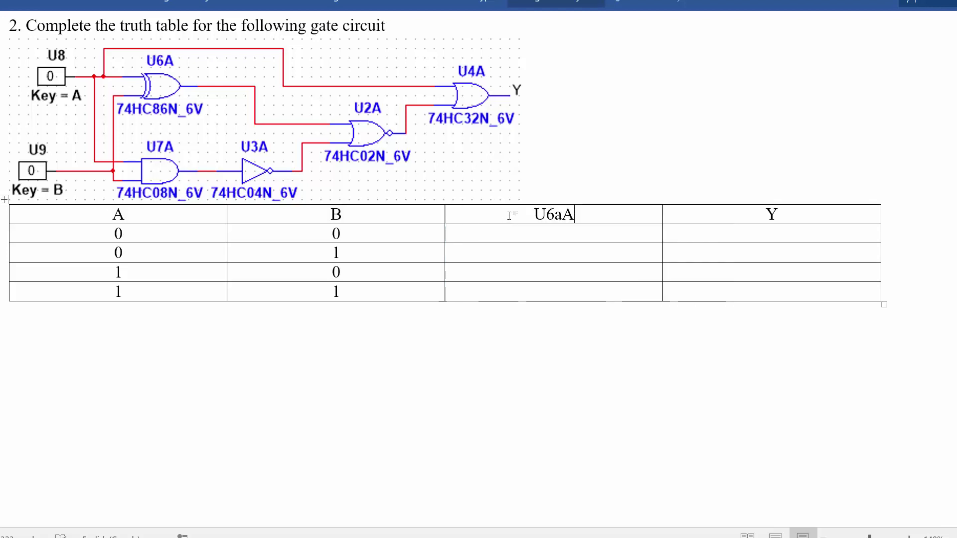
key("BackSpace")
key("BackSpace")
type("A")
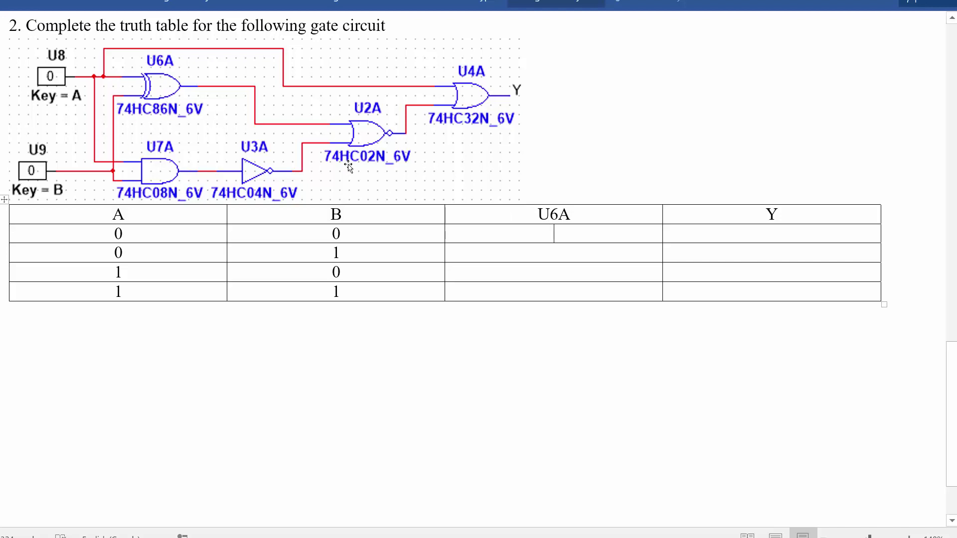
left_click(551, 227)
left_click(521, 252)
type("0")
Insert a new column after U6A and head it U7A, correcting the mistyped header.
left_click(663, 198)
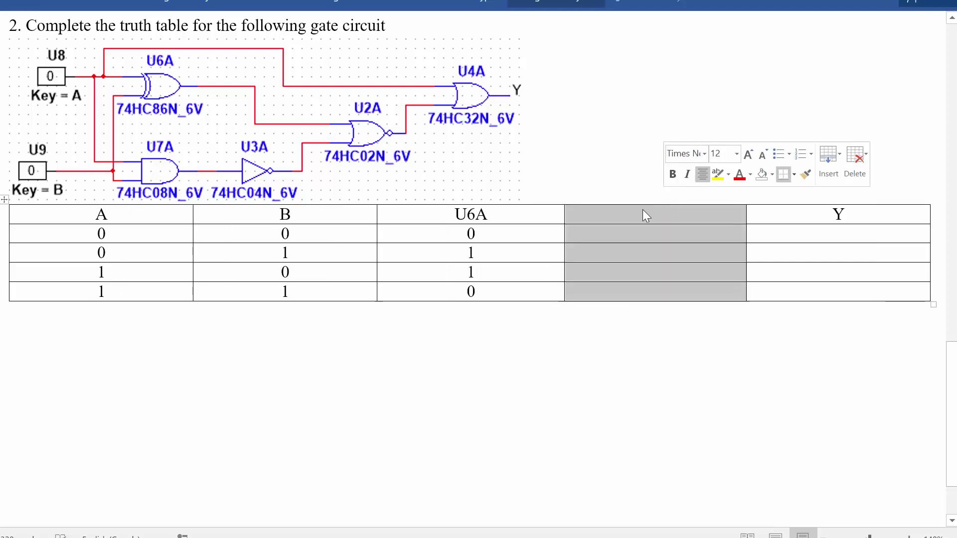
left_click(690, 248)
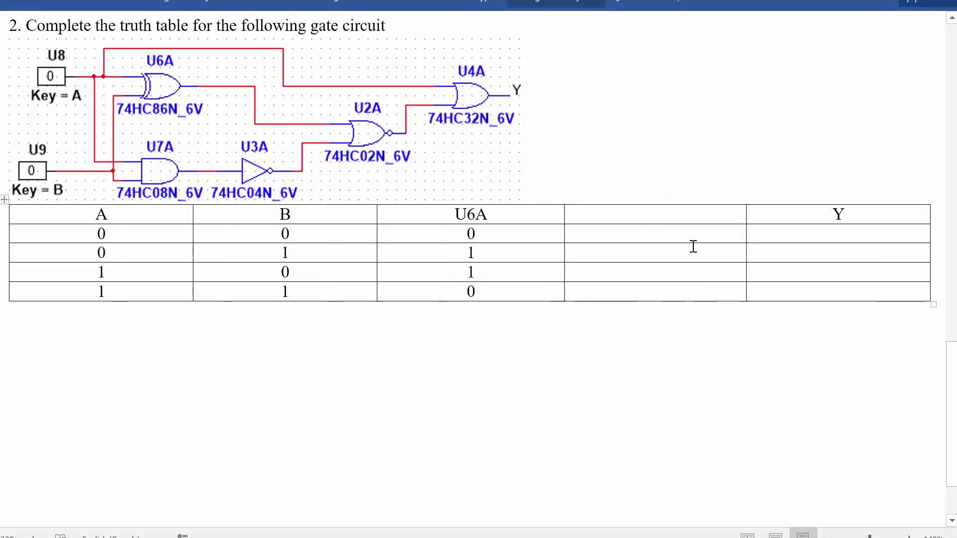
type("U")
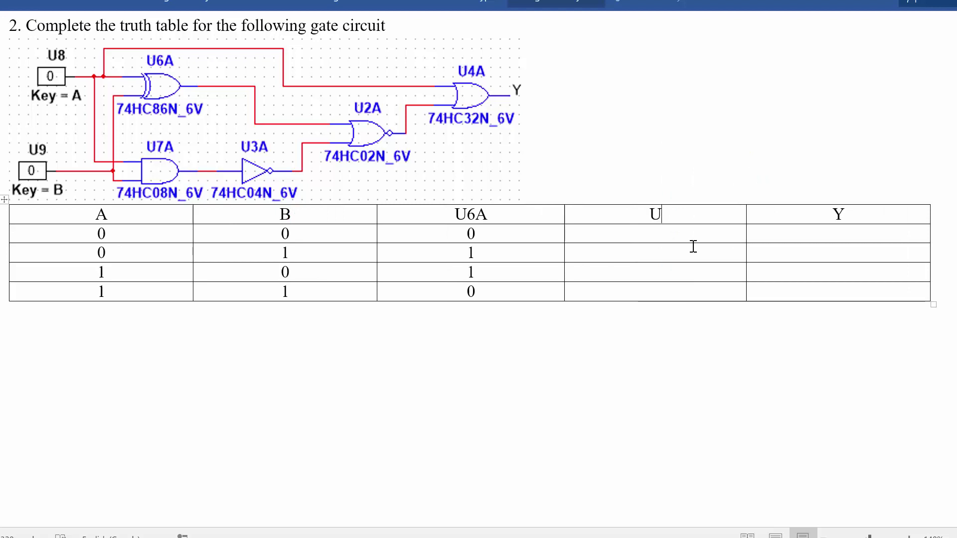
type("3A")
key("BackSpace")
key("BackSpace")
type("7")
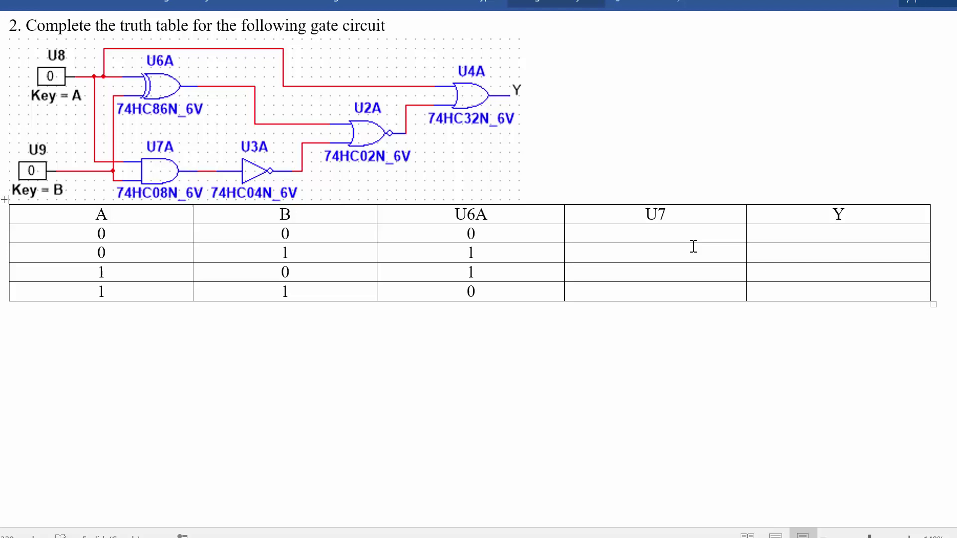
type("A")
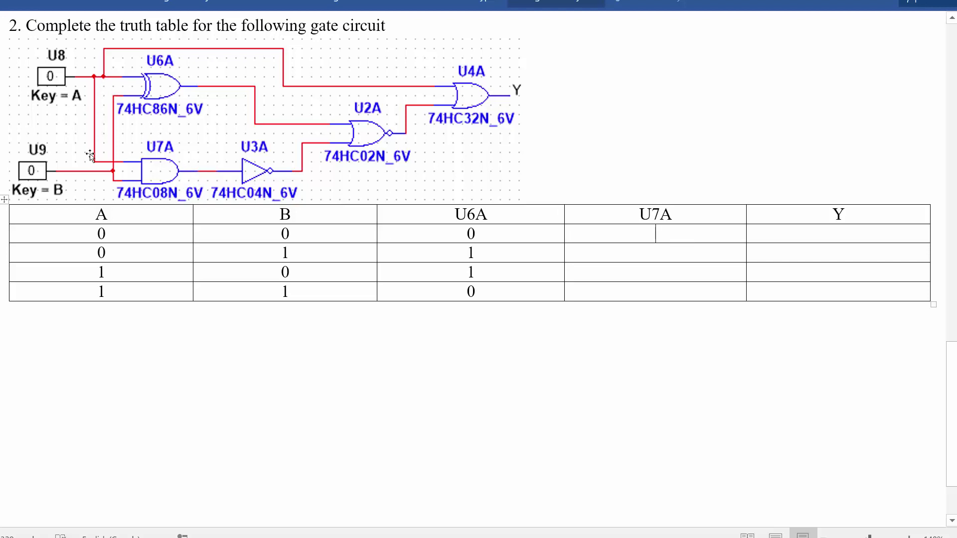
type("0")
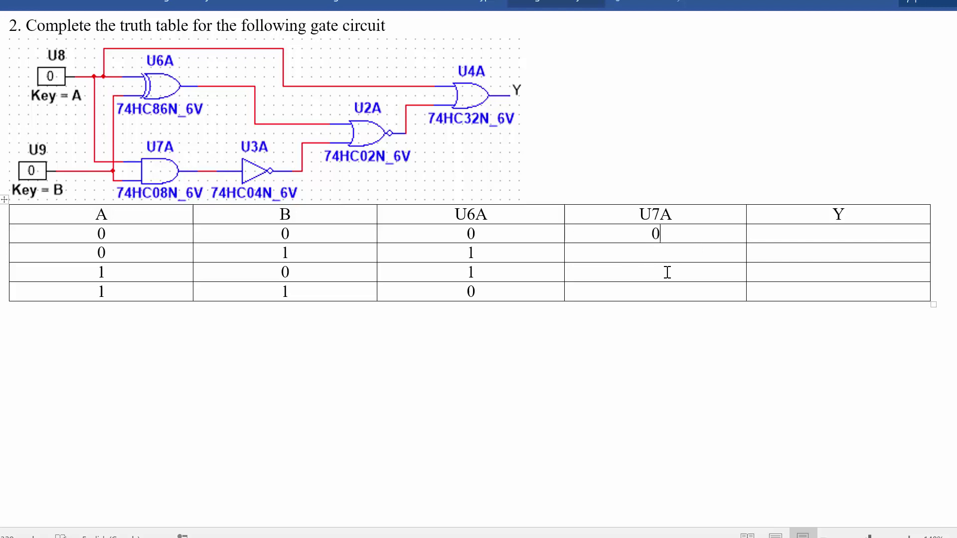
type("0")
Add a U3A column after U7A holding 1, 1, 1, 0, then insert another column before Y.
left_click(746, 199)
left_click(733, 211)
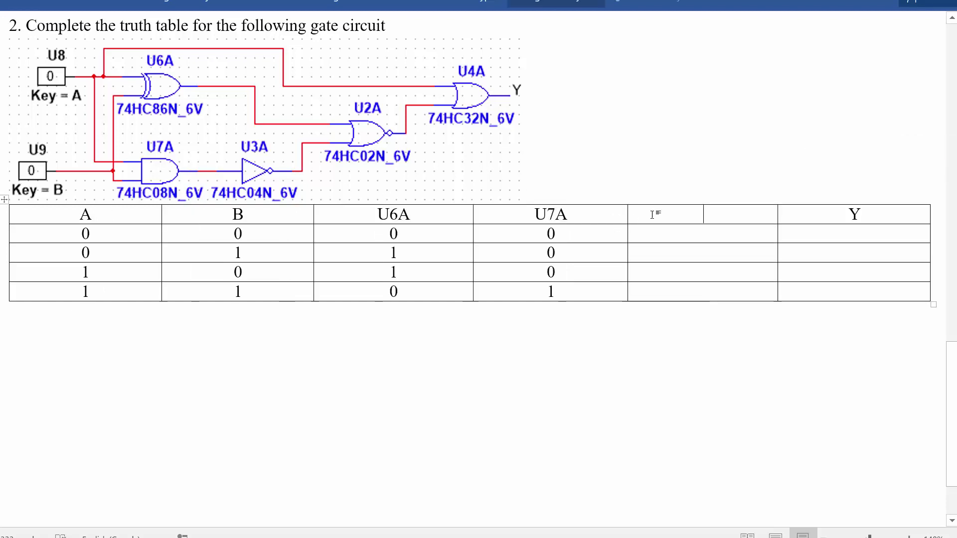
type("U3A")
left_click_drag(550, 215, 548, 289)
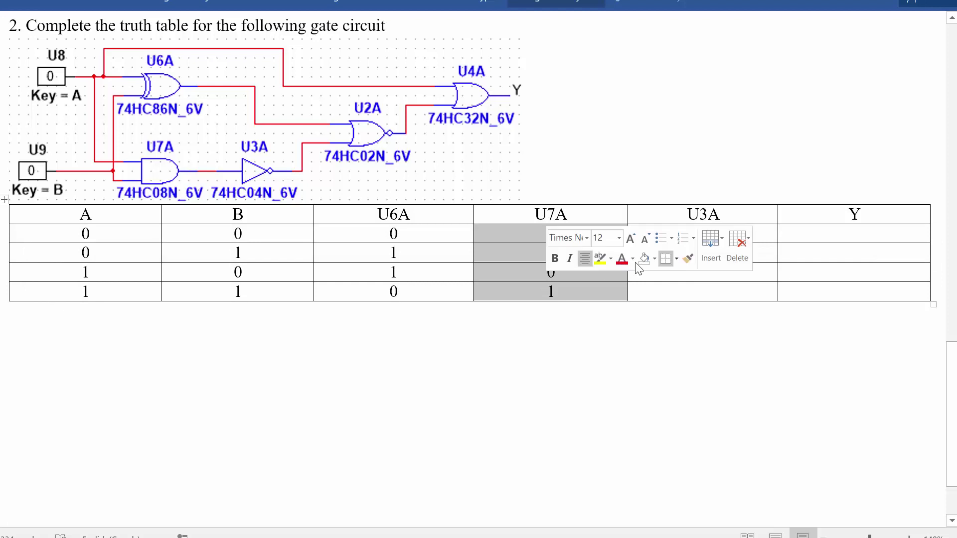
left_click(720, 214)
type("1")
key("Down")
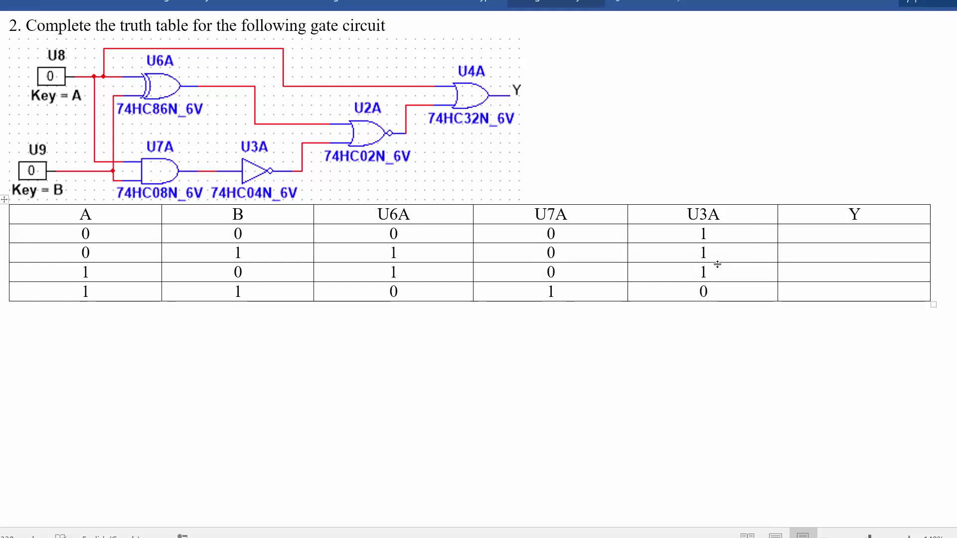
left_click(782, 201)
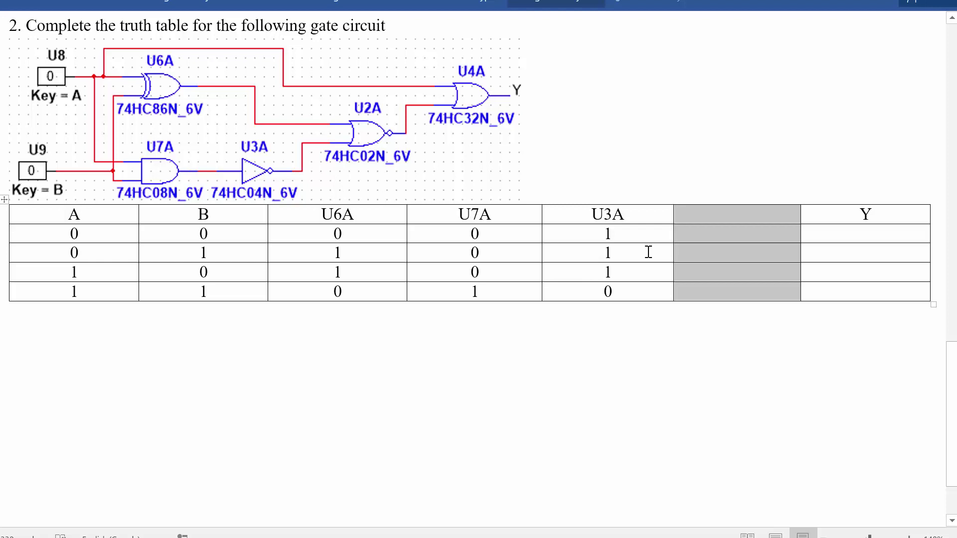
Compare the U3A and U6A values row by row, including both last-row 0s.
left_click_drag(629, 217, 629, 290)
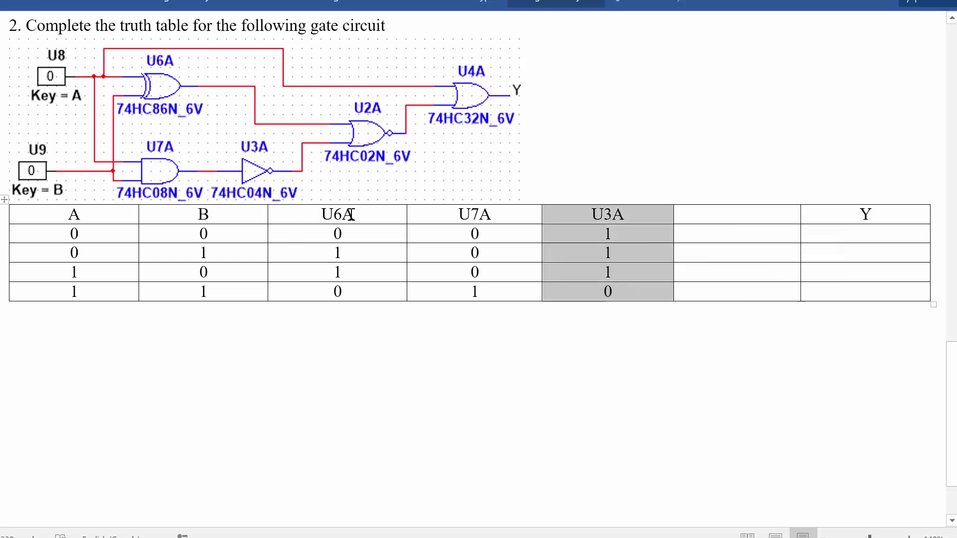
left_click_drag(351, 214, 365, 293)
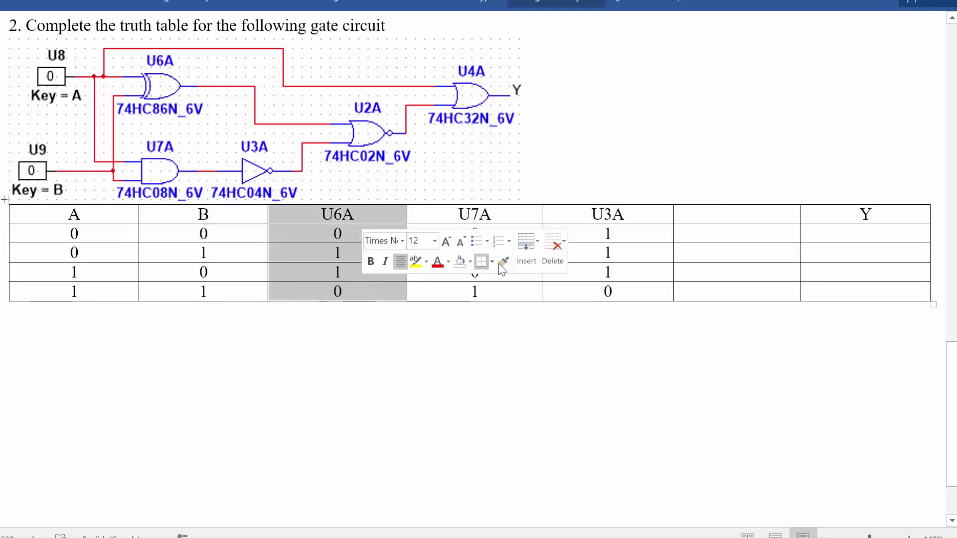
left_click(598, 233)
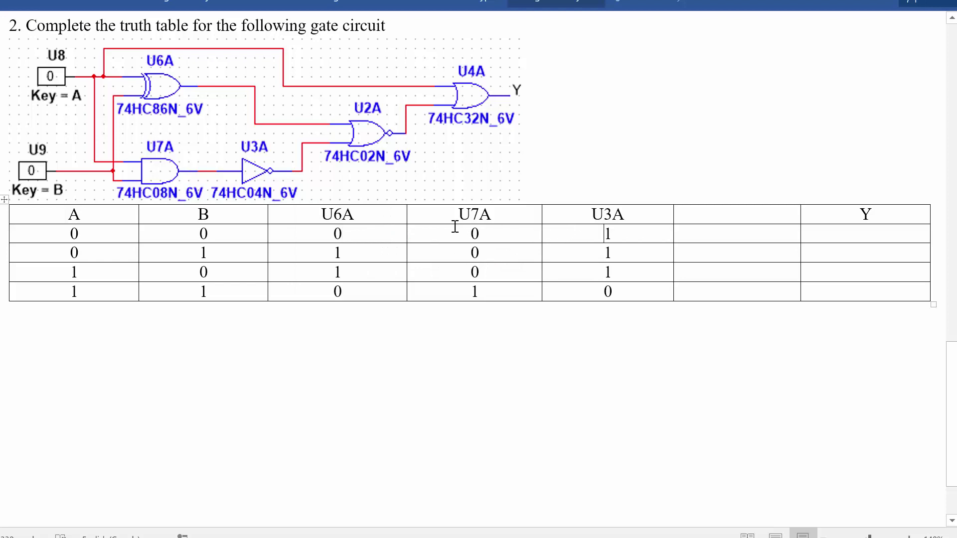
left_click(616, 239)
left_click_drag(632, 267, 618, 232)
left_click_drag(382, 268, 375, 237)
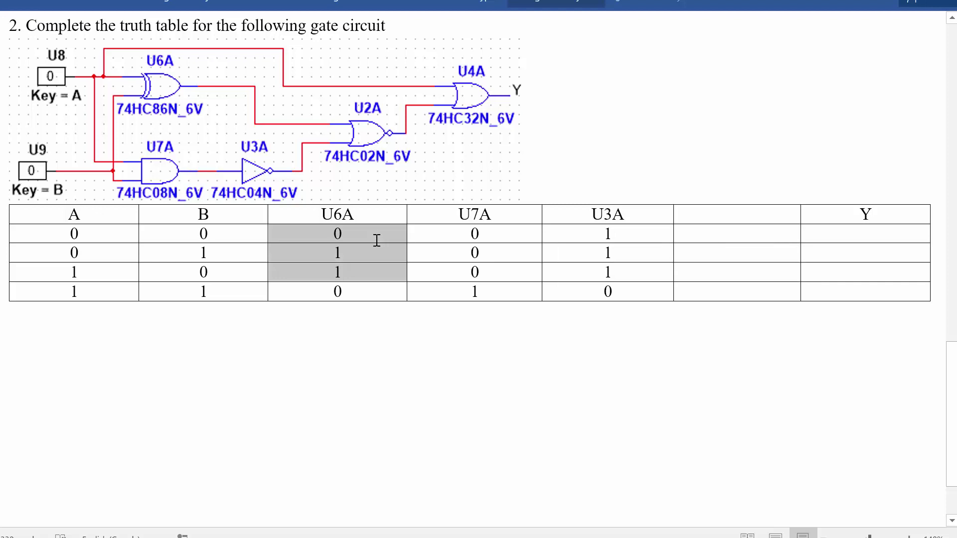
double_click(334, 291)
double_click(607, 291)
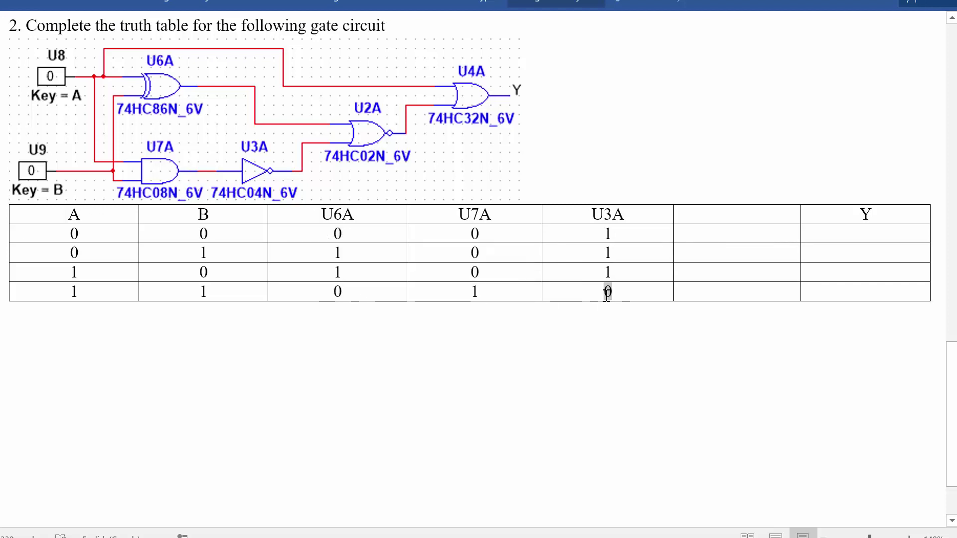
Head the new column U2A, fixing the typo, and enter its values 0, 0, 0, 1.
left_click(729, 220)
type("U2")
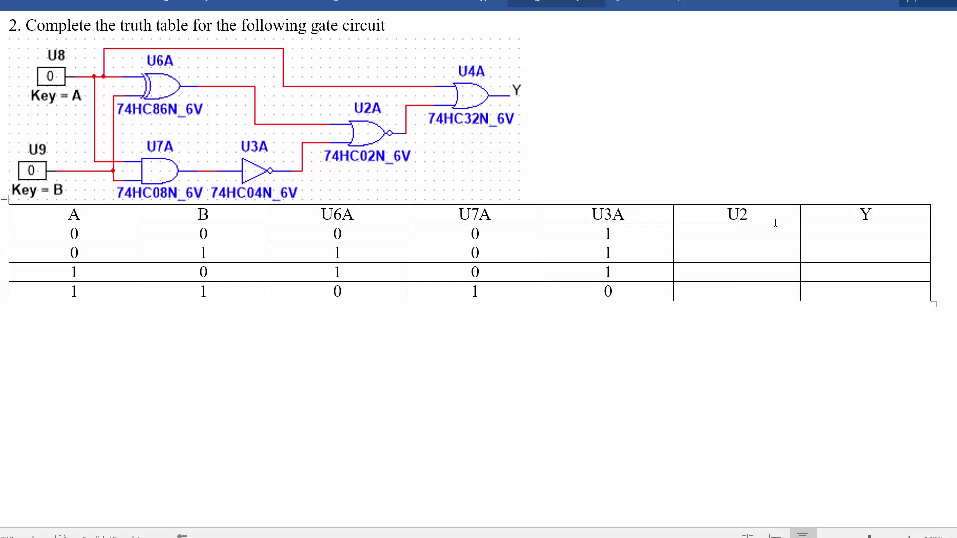
type("!")
key("Down")
key("BackSpace")
type("A")
key("Down")
type("0")
double_click(330, 293)
double_click(609, 293)
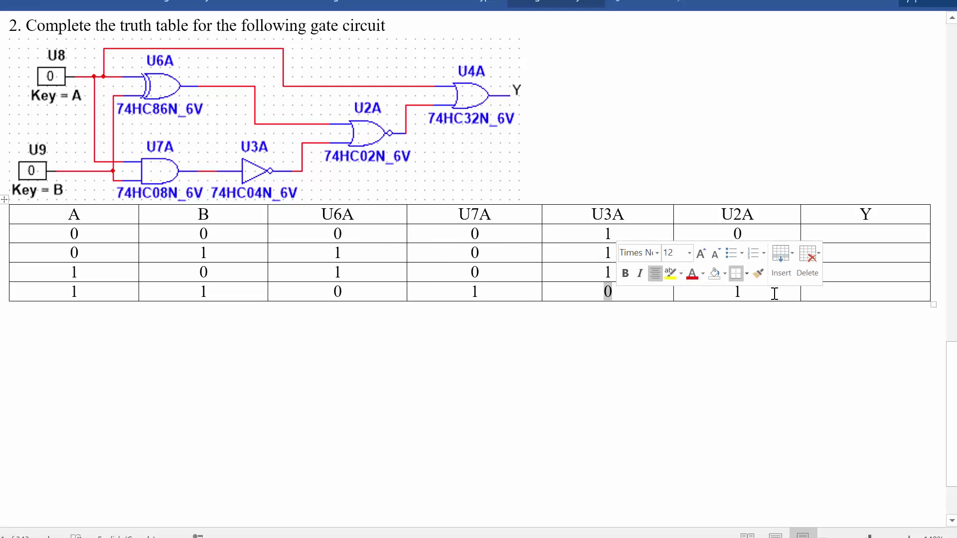
Compare column A's values with U2A's, noting both last-row 1s.
left_click(341, 293)
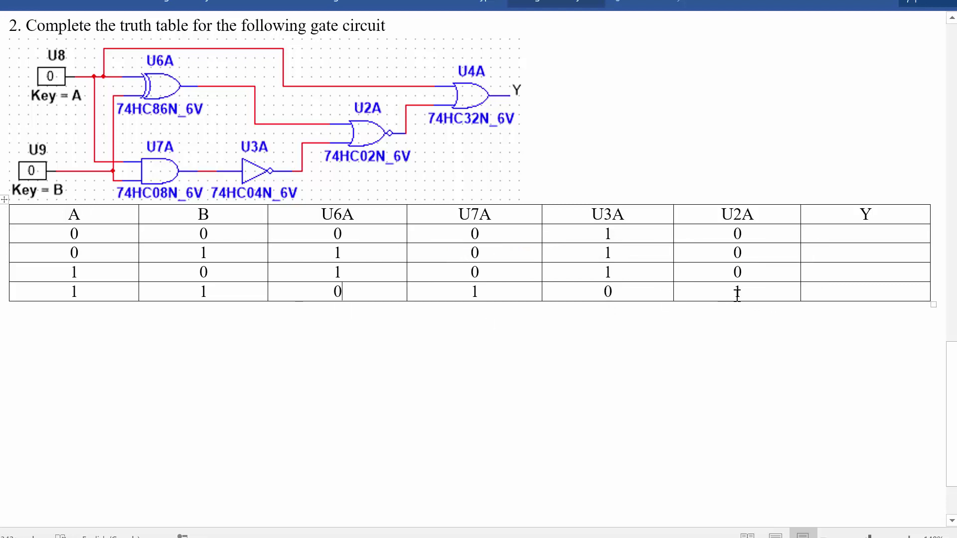
left_click(840, 279)
left_click_drag(63, 278, 82, 275)
double_click(89, 291)
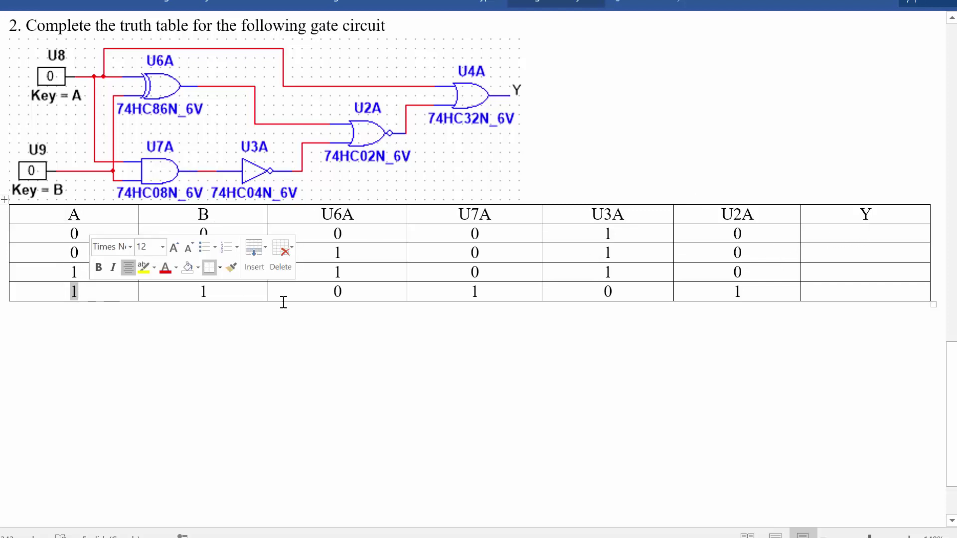
double_click(719, 288)
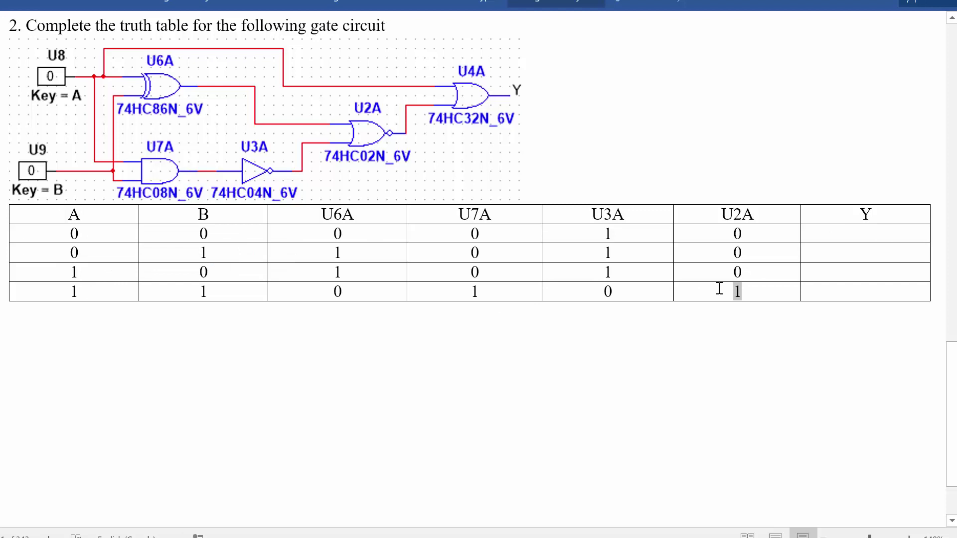
Fill Y from the bottom up with 1, 1, 0, 0 so it reads 0, 0, 1, 1.
left_click(852, 302)
type("1")
left_click(870, 277)
type("1")
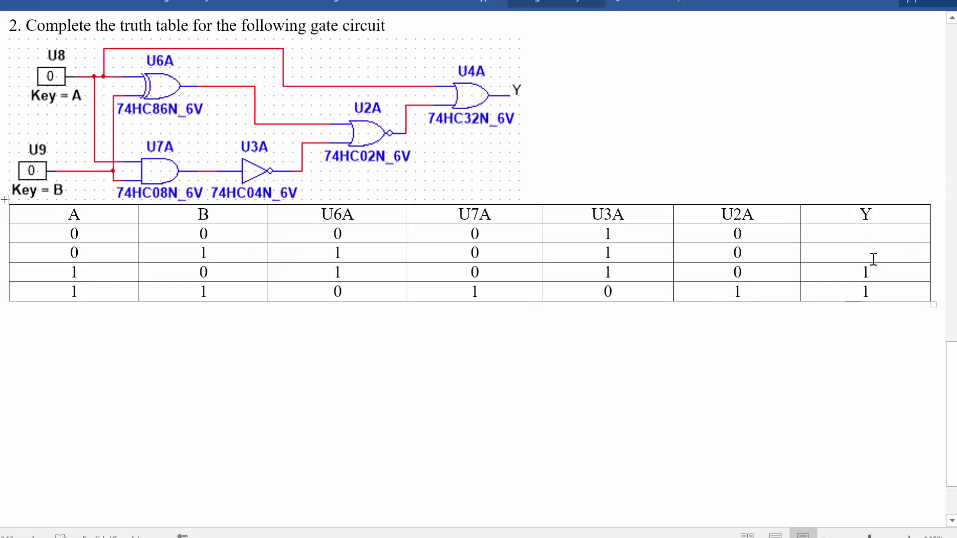
left_click(875, 254)
type("0")
left_click(874, 231)
type("0")
left_click(866, 322)
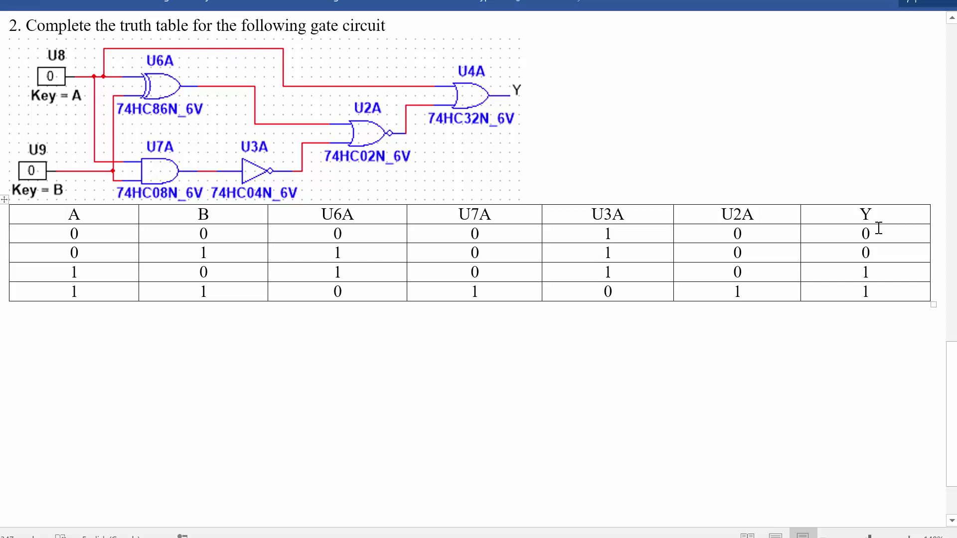
left_click_drag(877, 230, 873, 292)
left_click_drag(99, 297, 97, 233)
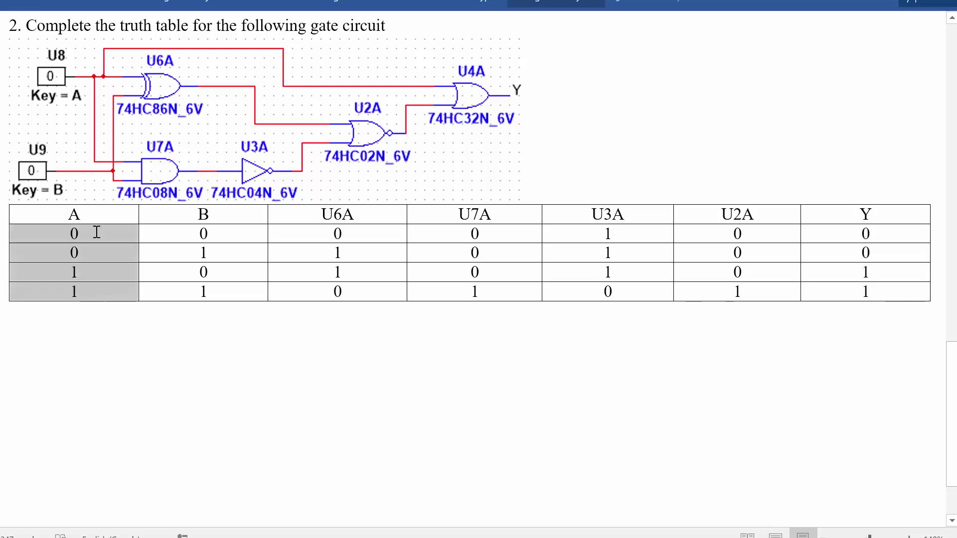
left_click(101, 359)
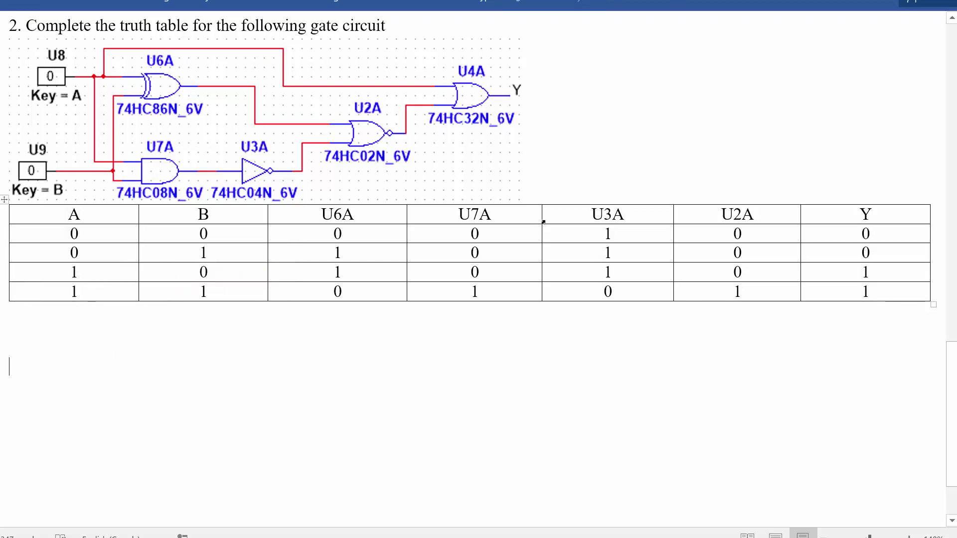
left_click(499, 128)
left_click(591, 107)
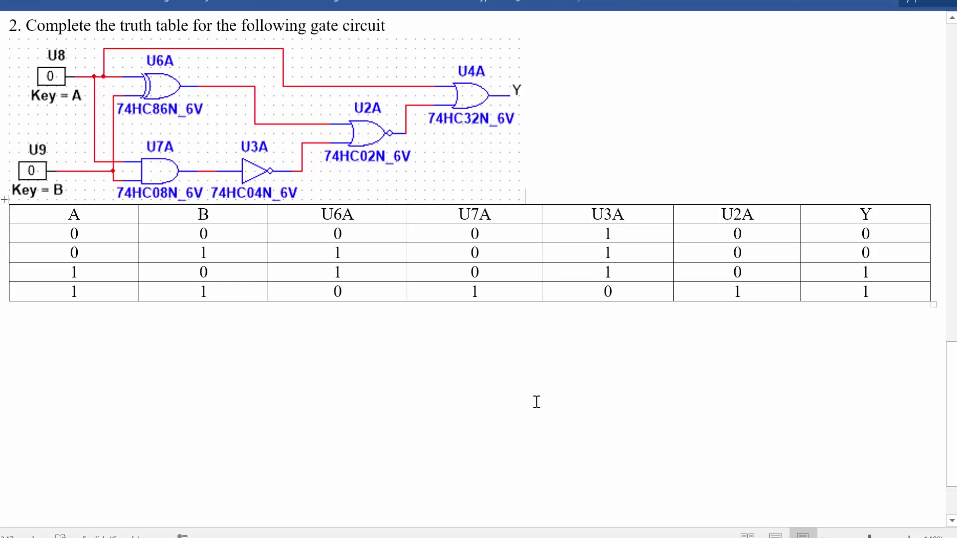
left_click(440, 393)
left_click(511, 119)
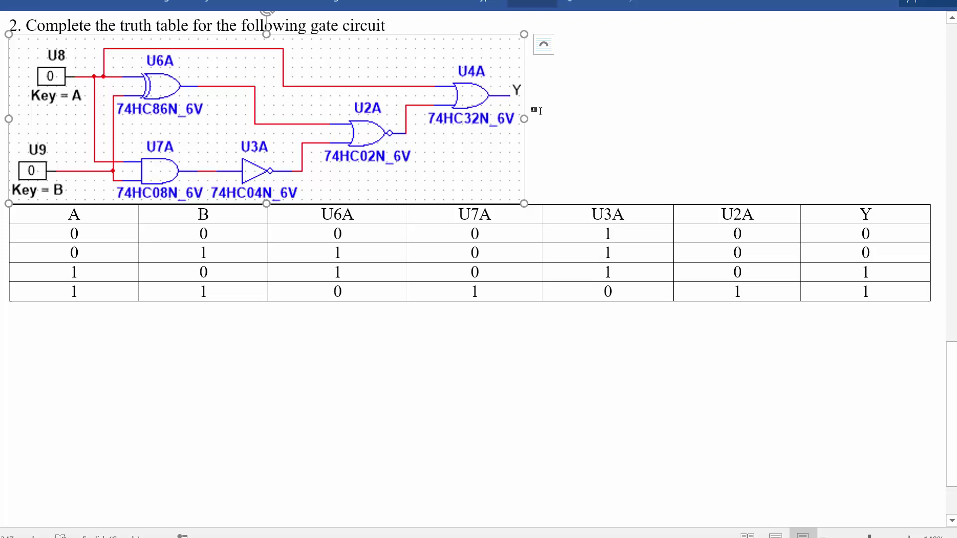
left_click(559, 336)
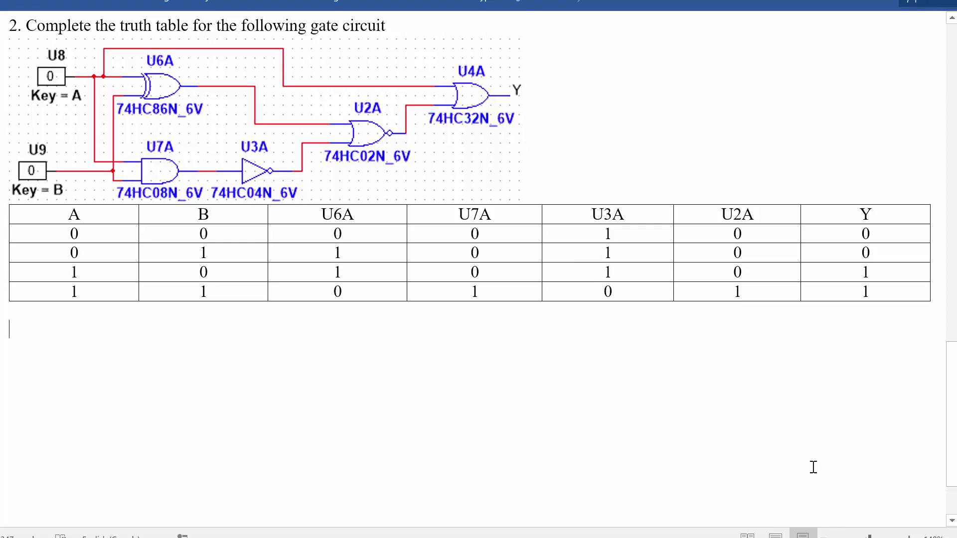